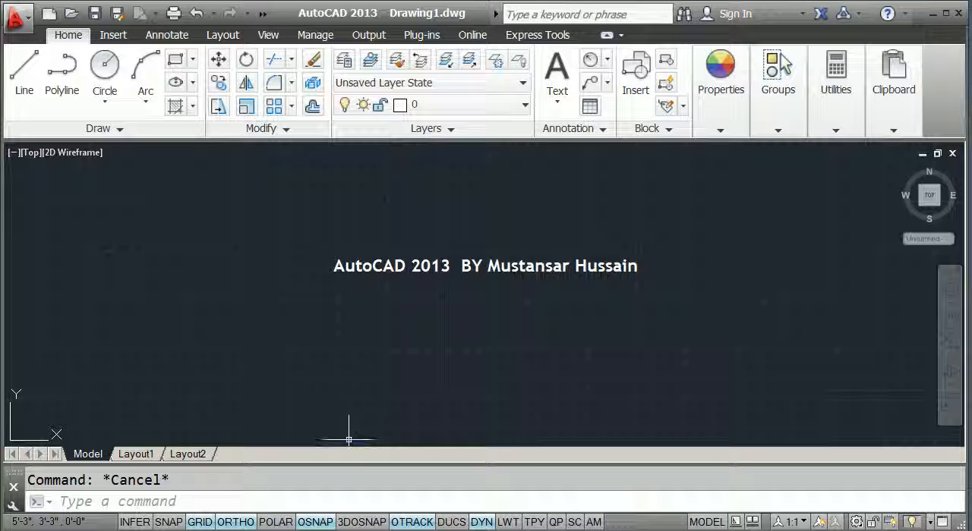
pyautogui.moveTo(332, 192); pyautogui.dragTo(335, 186)
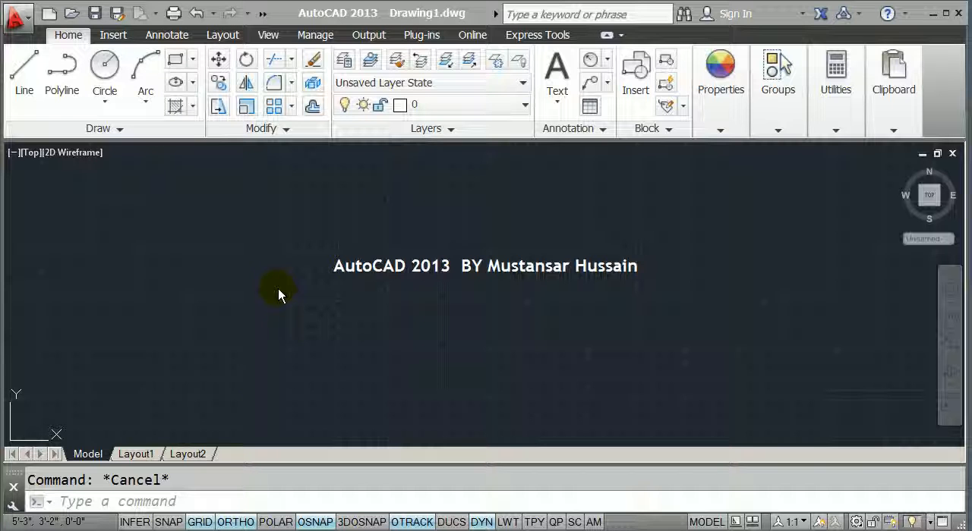
pyautogui.click(290, 83)
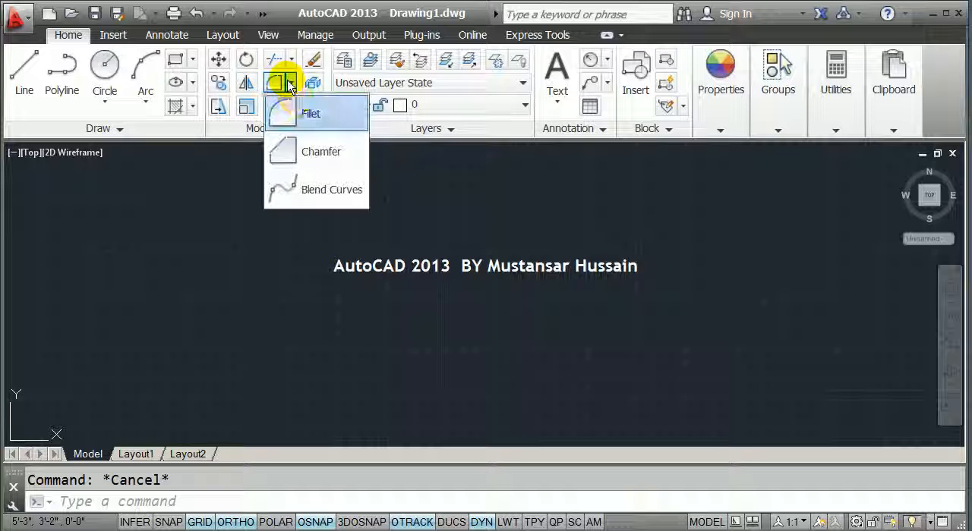
pyautogui.click(306, 118)
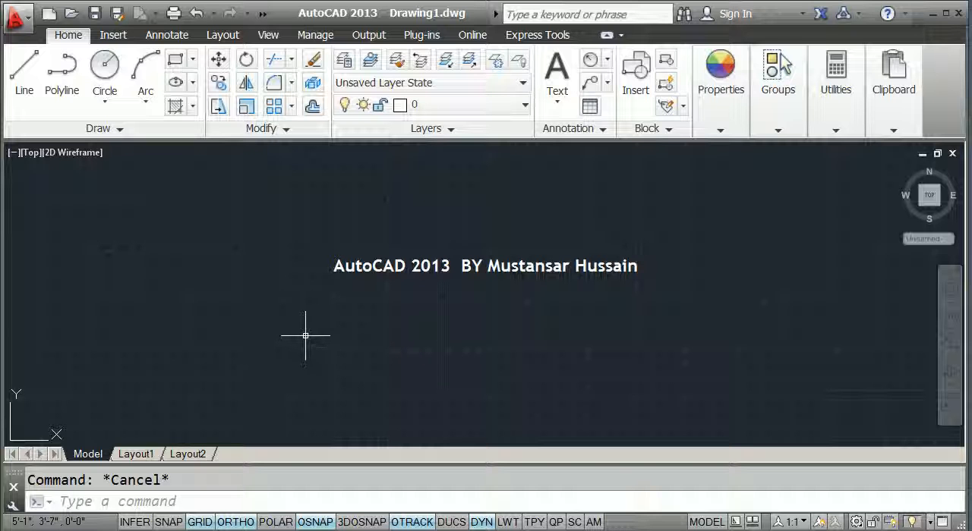
# Draw a vertical line about 3" long and a separate horizontal line to its right, level with its upper end
pyautogui.write('line')
pyautogui.press('Return')
pyautogui.click(252, 294)
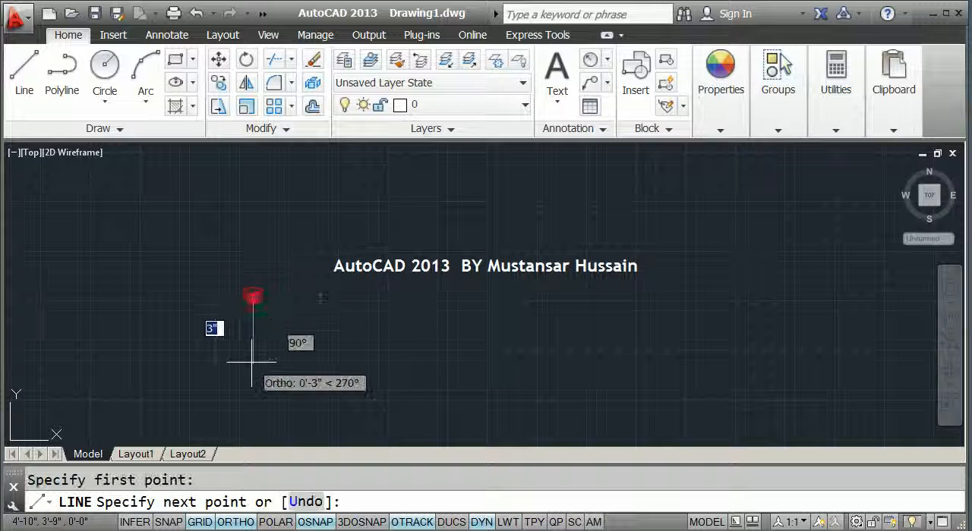
pyautogui.press('Return')
pyautogui.press('Return')
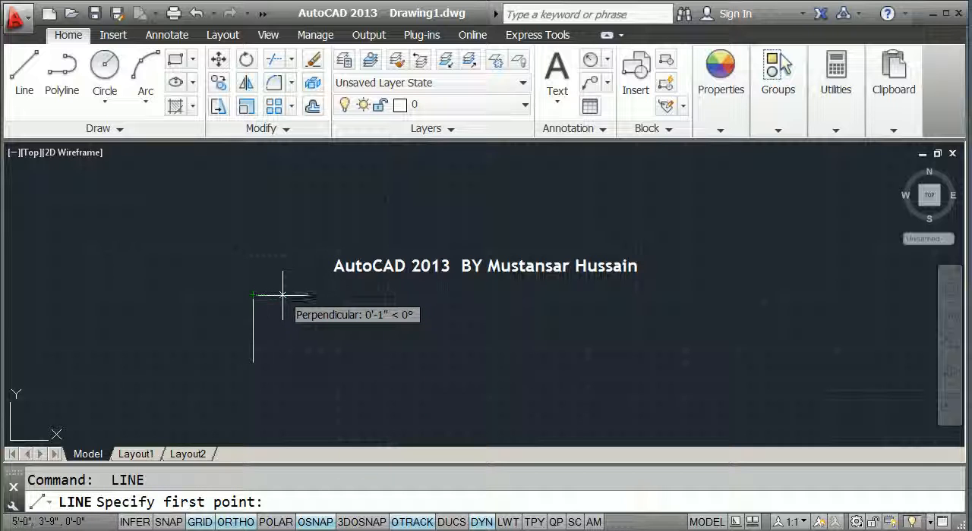
pyautogui.click(283, 291)
pyautogui.click(370, 296)
pyautogui.press('Return')
# Fillet the upper end of the vertical line with the near end of the horizontal line into a sharp corner
pyautogui.scroll(4, 261, 324)
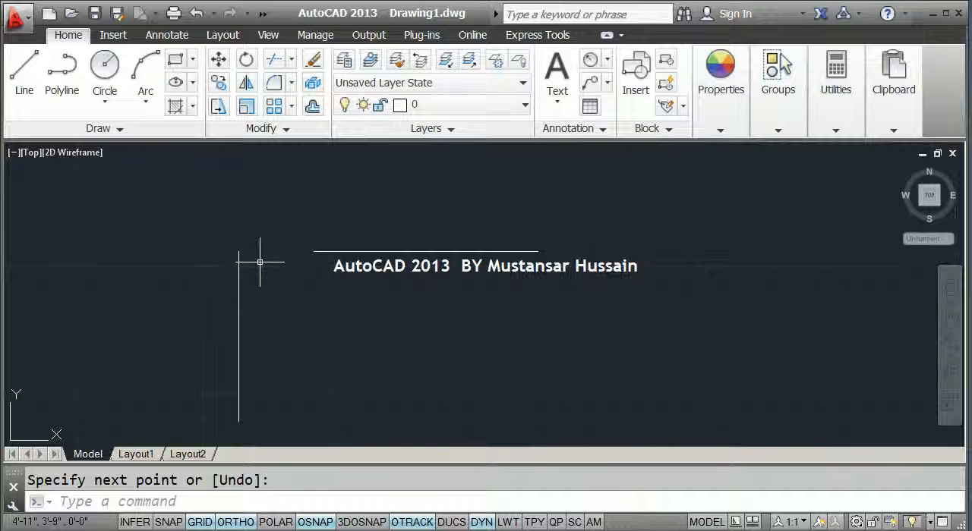
pyautogui.write('f')
pyautogui.press('Return')
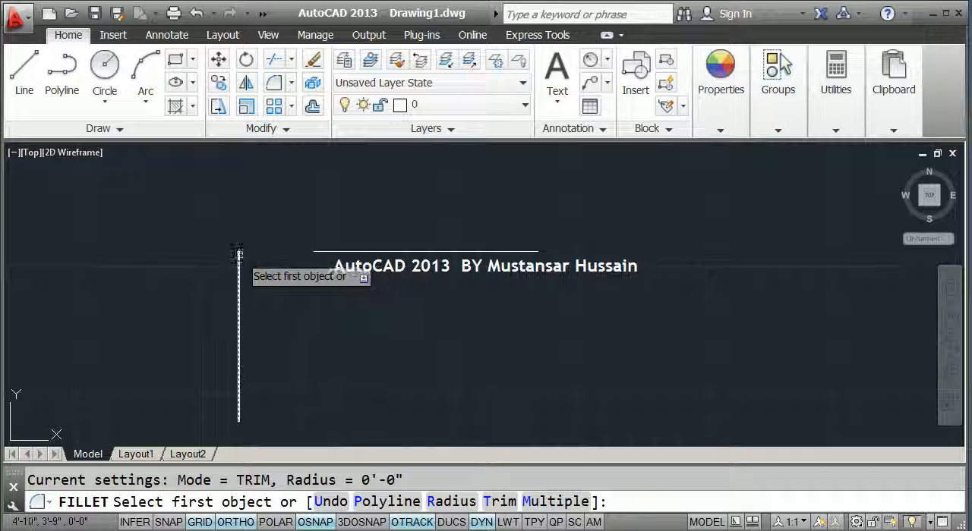
pyautogui.click(239, 254)
pyautogui.click(319, 252)
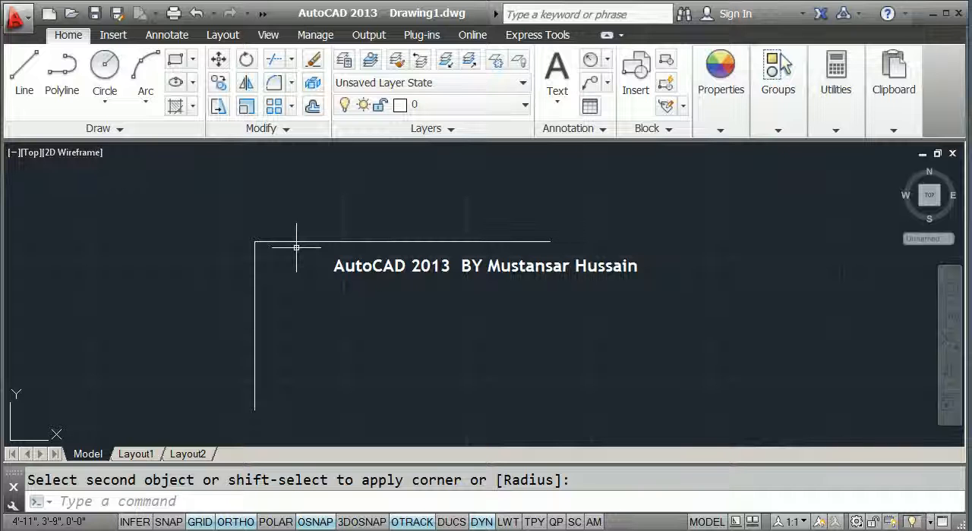
# Erase the two joined lines and draw a new single vertical line
pyautogui.moveTo(322, 315); pyautogui.dragTo(202, 225)
pyautogui.press('Delete')
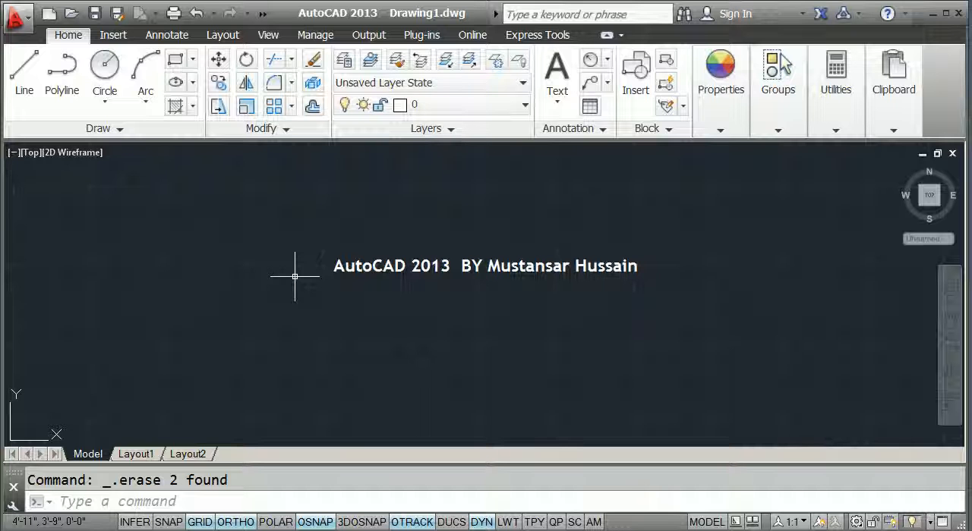
pyautogui.write('l')
pyautogui.press('Return')
pyautogui.click(288, 235)
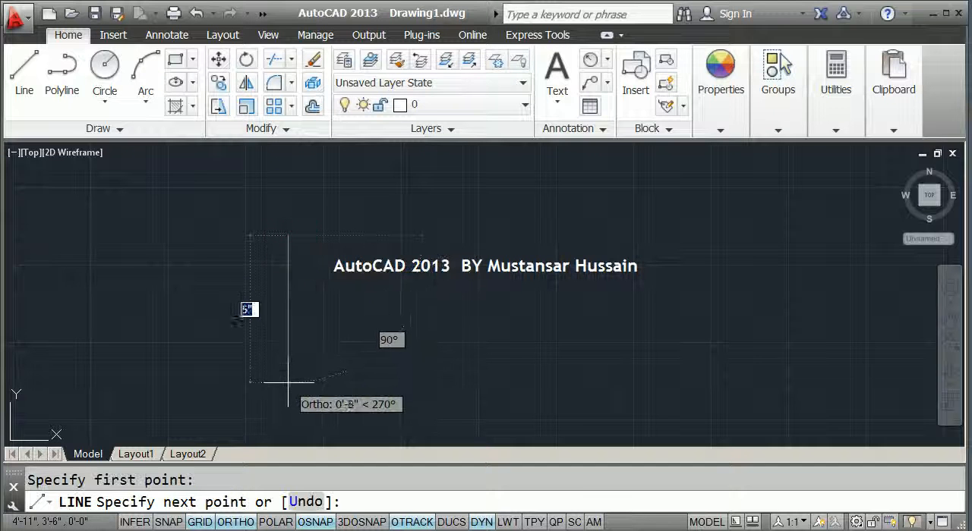
pyautogui.click(287, 364)
pyautogui.press('Escape')
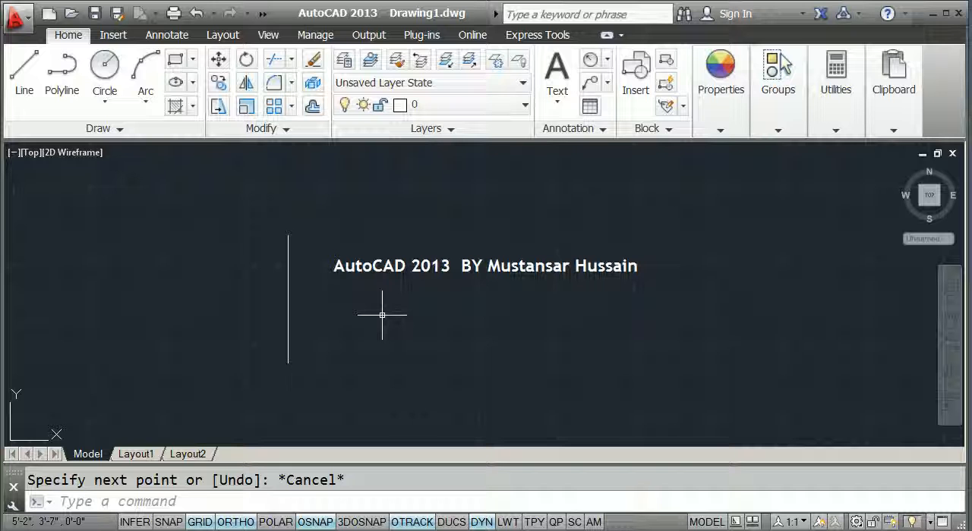
# Copy the vertical line a short distance to its right as a parallel line
pyautogui.write('co')
pyautogui.press('Return')
pyautogui.click(265, 279)
pyautogui.click(265, 278)
pyautogui.click(265, 278)
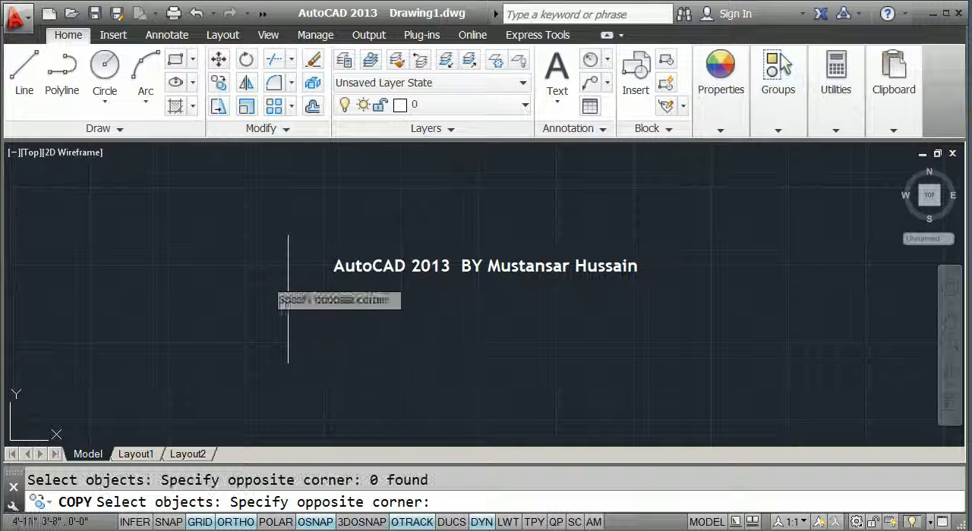
pyautogui.click(310, 312)
pyautogui.click(309, 312)
pyautogui.click(261, 283)
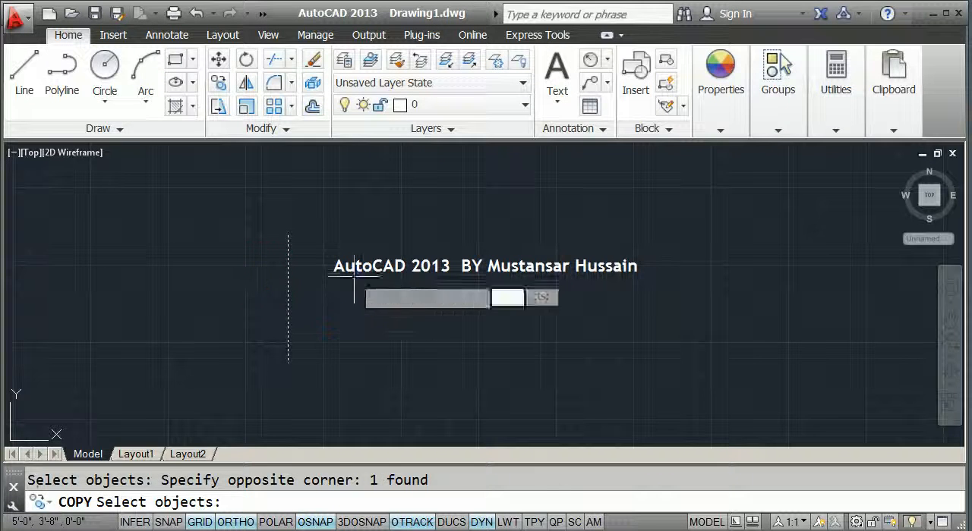
pyautogui.press('Return')
pyautogui.click(328, 335)
pyautogui.click(412, 340)
pyautogui.press('Escape')
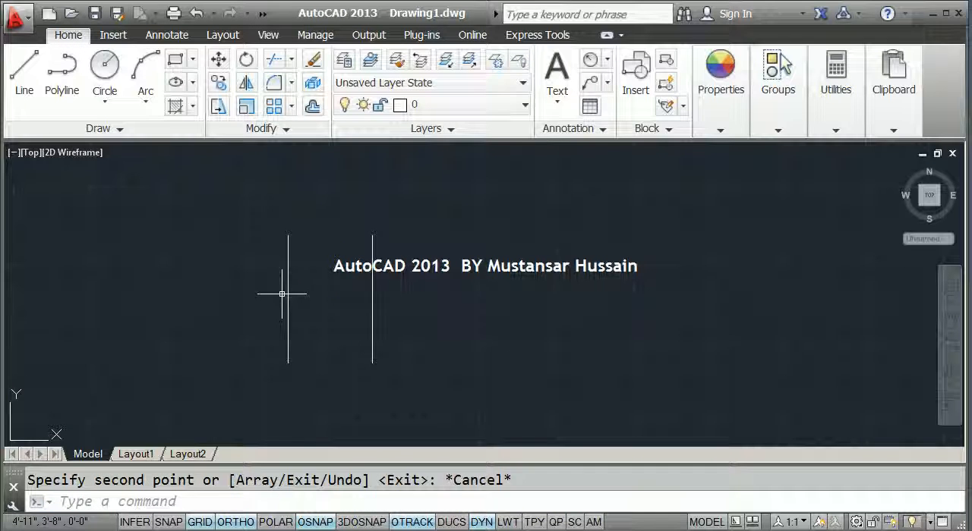
# Draw two horizontal lines crossing both verticals, one near their upper ends and one near their lower ends
pyautogui.write('l')
pyautogui.press('Return')
pyautogui.click(247, 260)
pyautogui.click(410, 260)
pyautogui.press('Return')
pyautogui.press('Return')
pyautogui.click(259, 332)
pyautogui.click(401, 333)
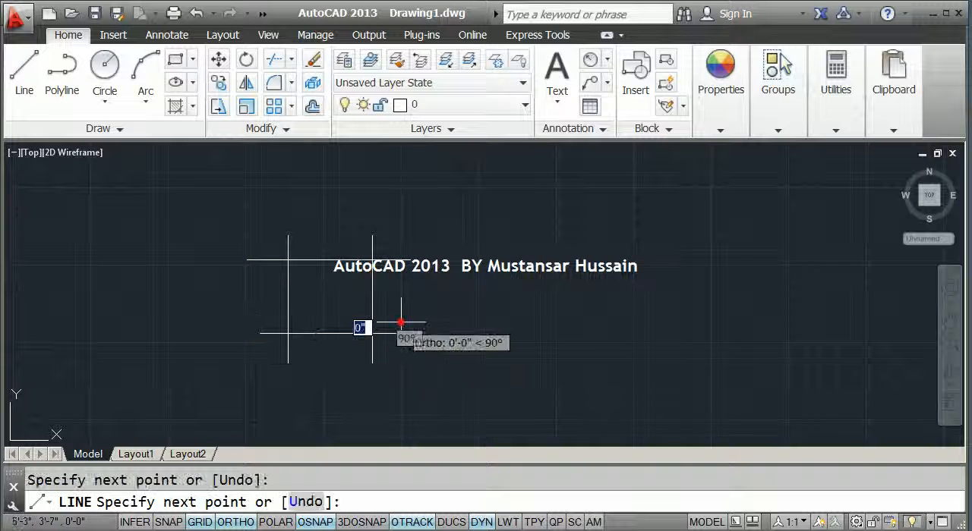
pyautogui.press('Return')
# Fillet the left vertical line with the upper and lower horizontal lines into two sharp corners, trimming the overhanging ends
pyautogui.scroll(3, 329, 314)
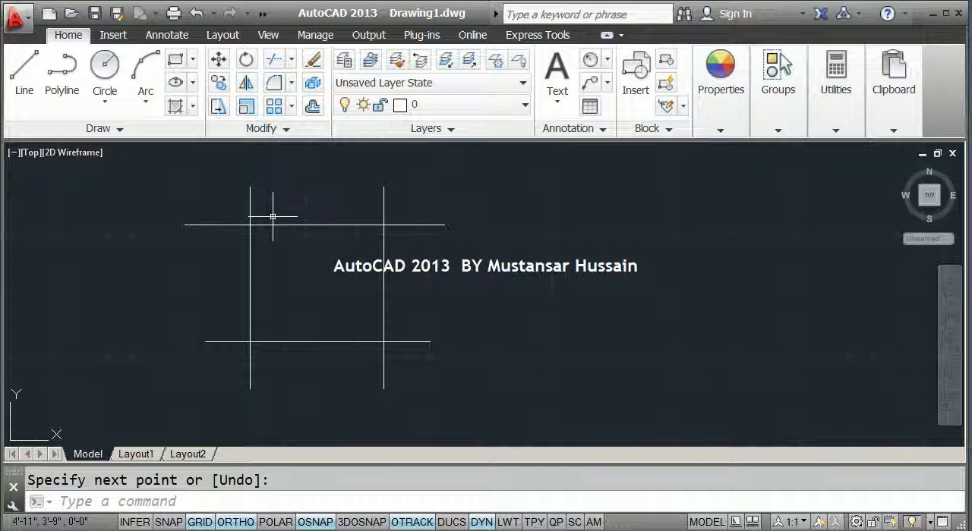
pyautogui.write('f')
pyautogui.press('Return')
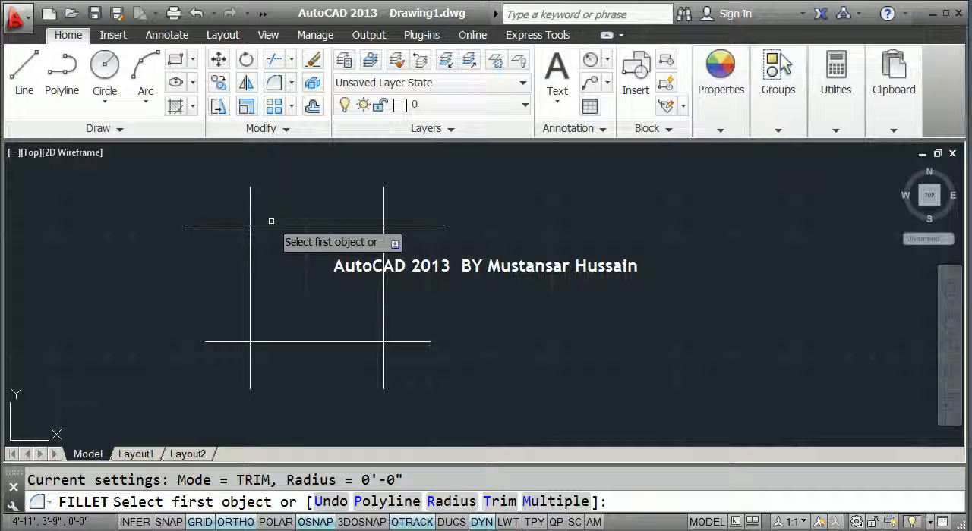
pyautogui.click(269, 225)
pyautogui.click(251, 232)
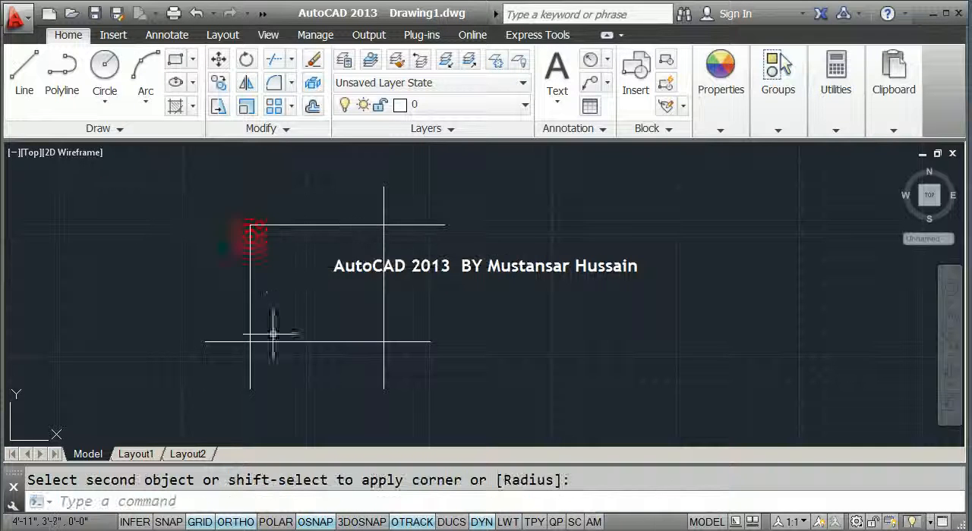
pyautogui.press('Return')
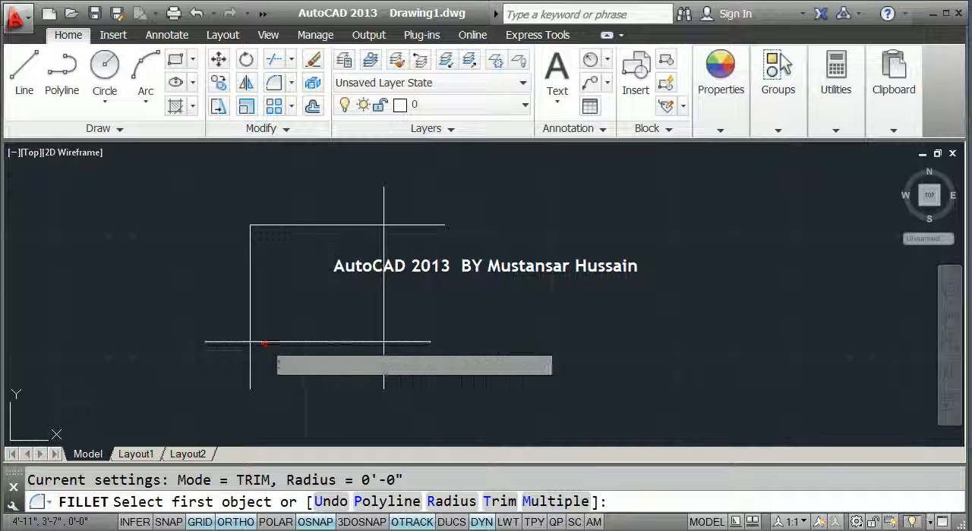
pyautogui.click(262, 342)
pyautogui.click(250, 334)
# Fillet the right vertical line with the lower and upper horizontal lines into sharp corners, closing the rectangle
pyautogui.press('Return')
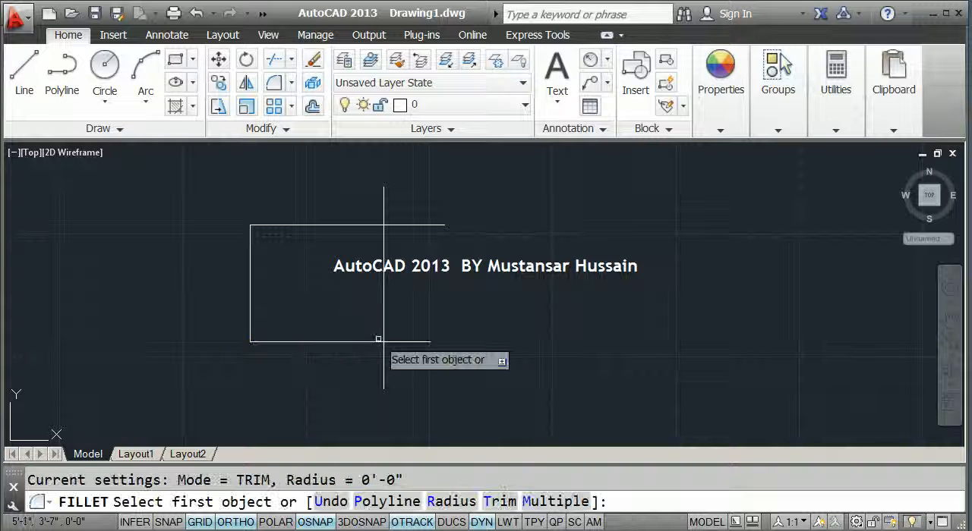
pyautogui.click(365, 344)
pyautogui.click(383, 327)
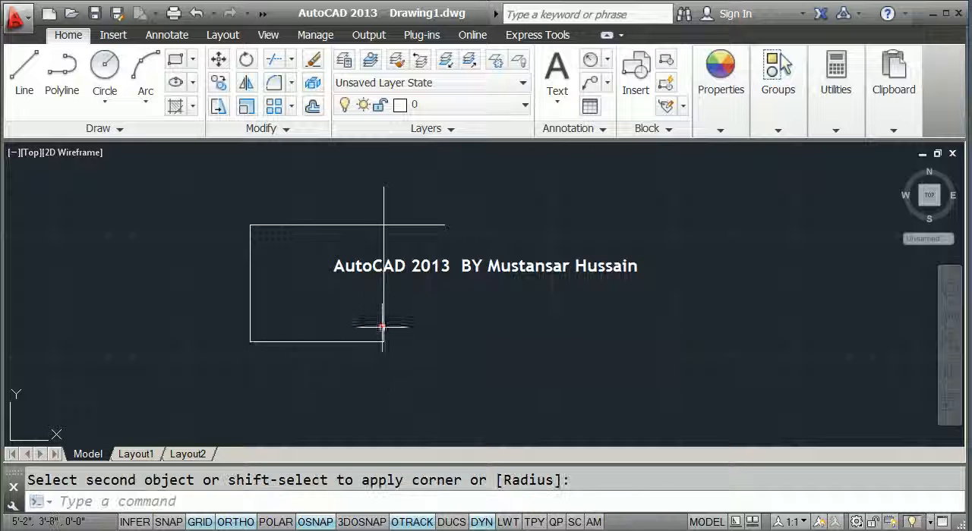
pyautogui.press('Return')
pyautogui.click(370, 225)
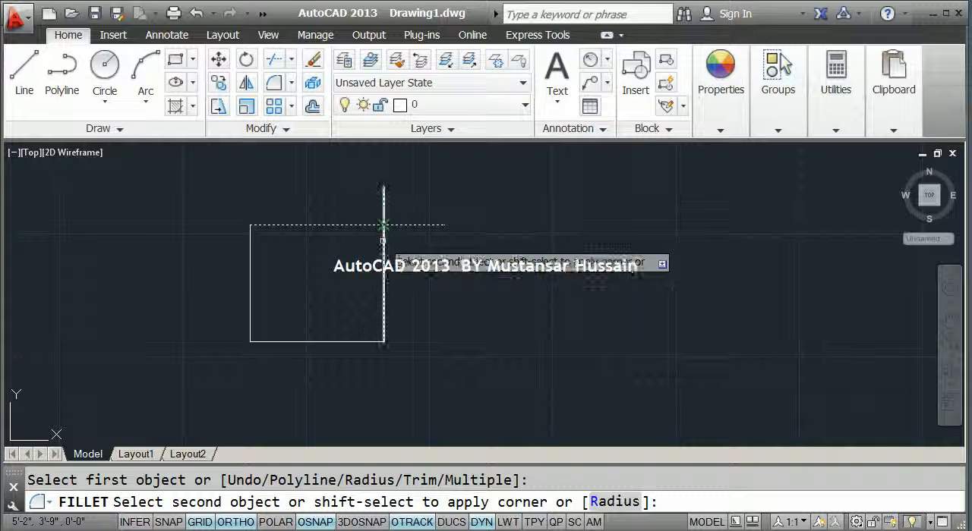
pyautogui.click(383, 239)
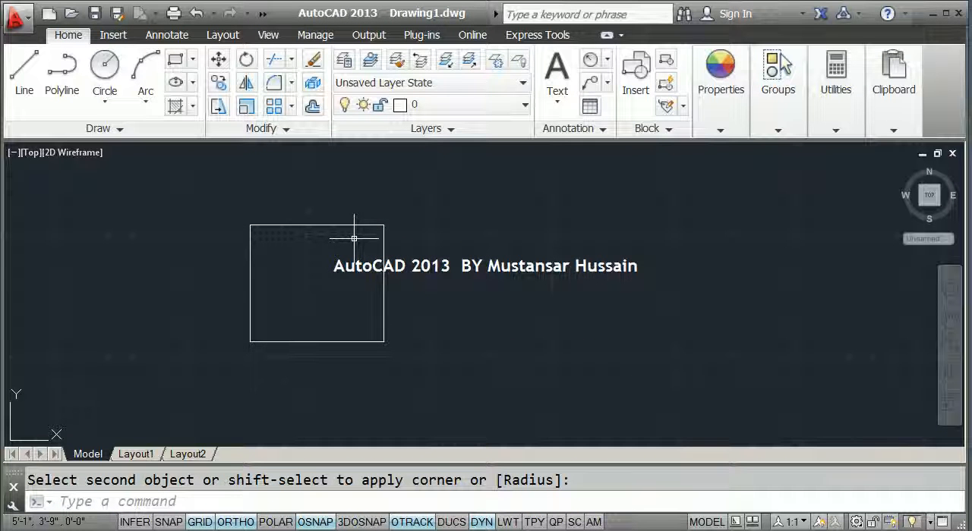
# Undo the four corner fillets on the crossing lines
pyautogui.write('u')
pyautogui.press('Return')
pyautogui.press('Return')
pyautogui.press('Return')
pyautogui.press('Return')
pyautogui.press('Return')
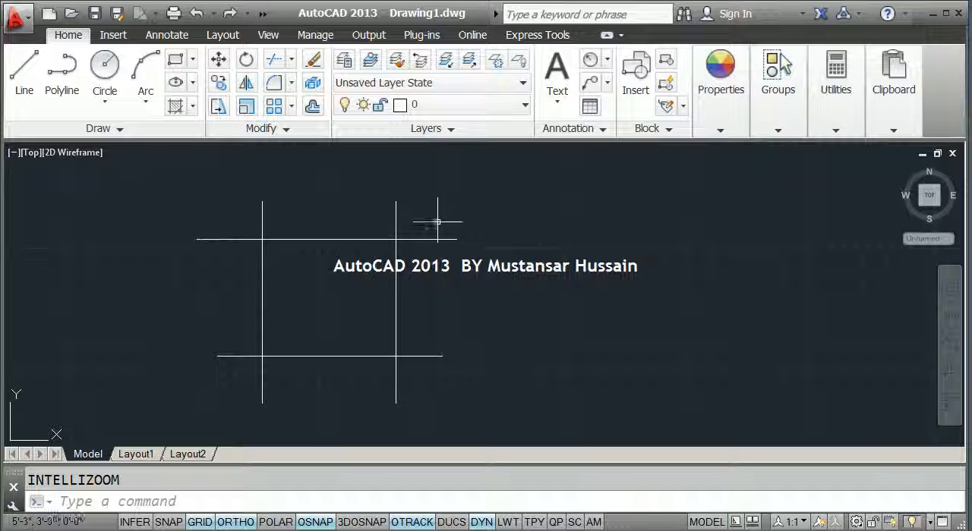
# Erase all four crossing lines from the drawing
pyautogui.click(449, 404)
pyautogui.click(196, 197)
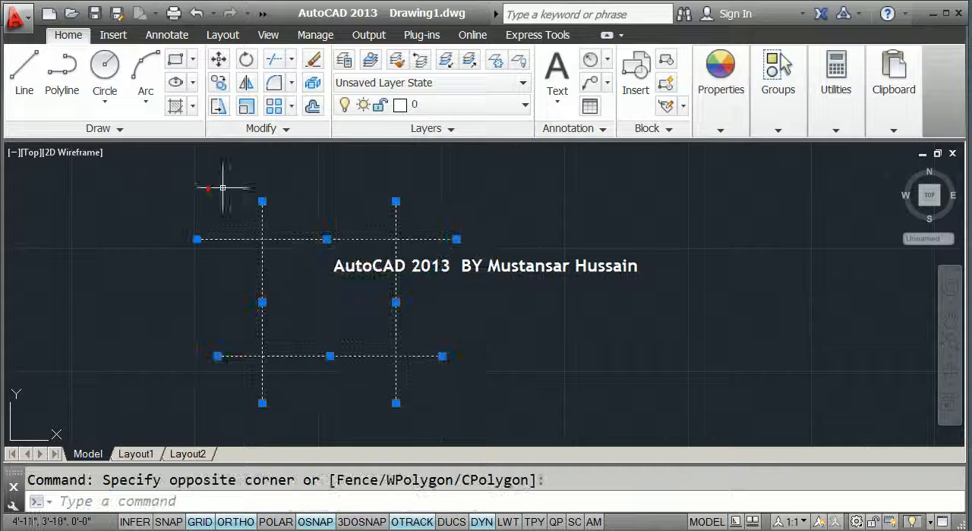
pyautogui.press('Delete')
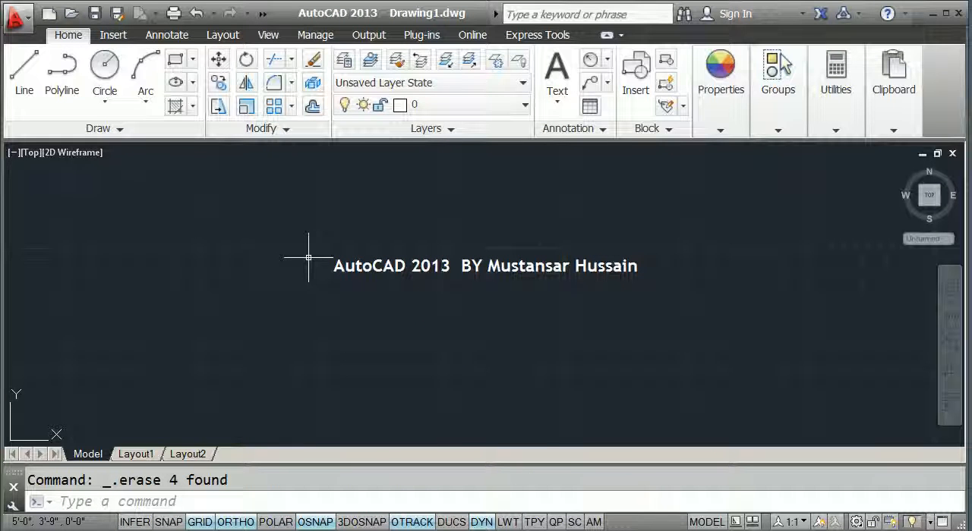
# Draw a single vertical line in the empty drawing
pyautogui.write('l')
pyautogui.press('Return')
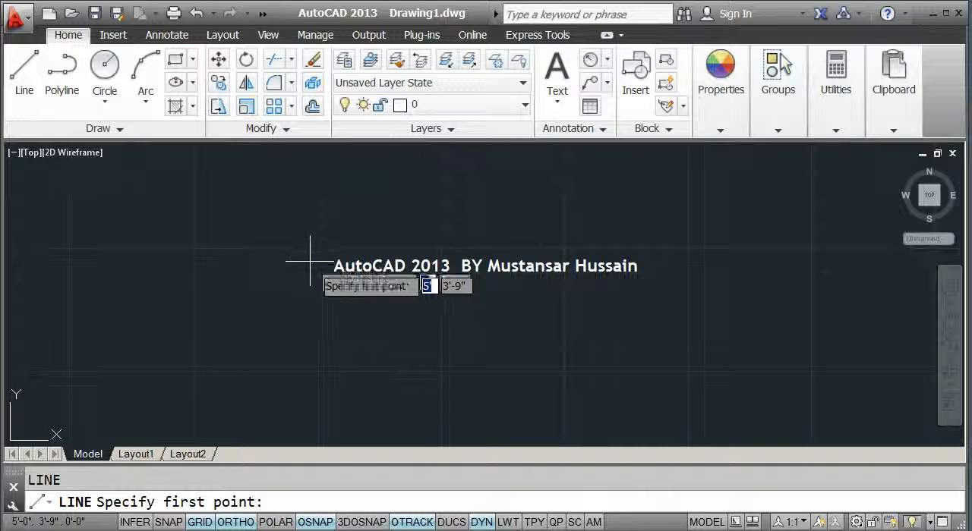
pyautogui.click(304, 261)
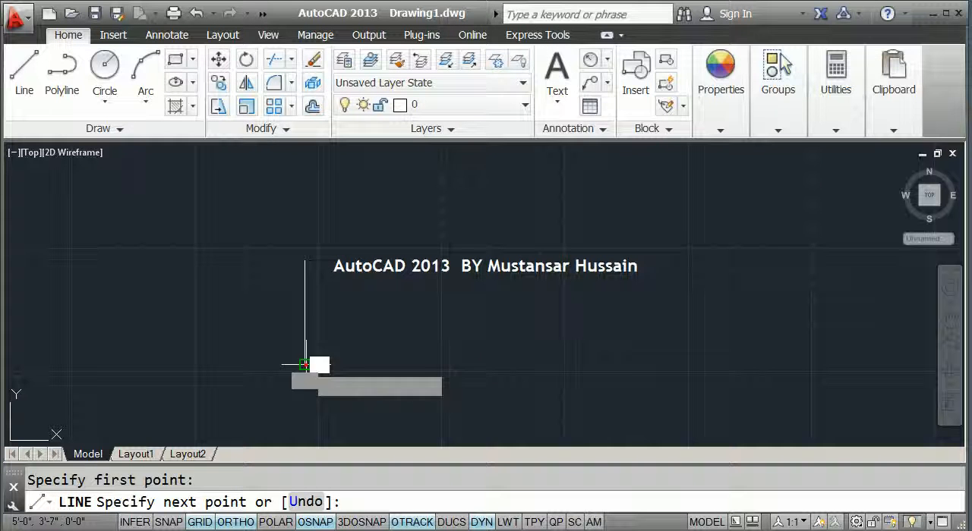
pyautogui.click(306, 364)
pyautogui.press('Escape')
# Draw a separate horizontal line above and to the right of the vertical line, and erase it
pyautogui.press('Return')
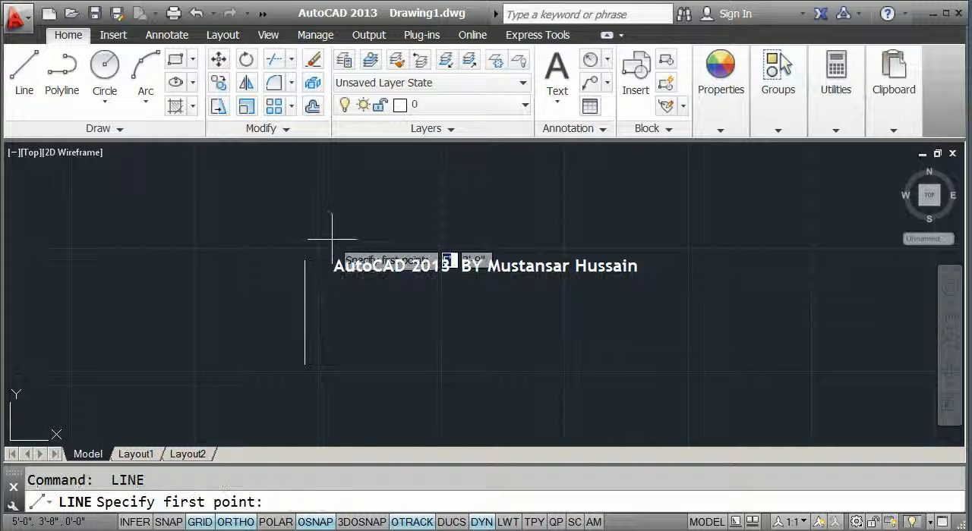
pyautogui.click(349, 240)
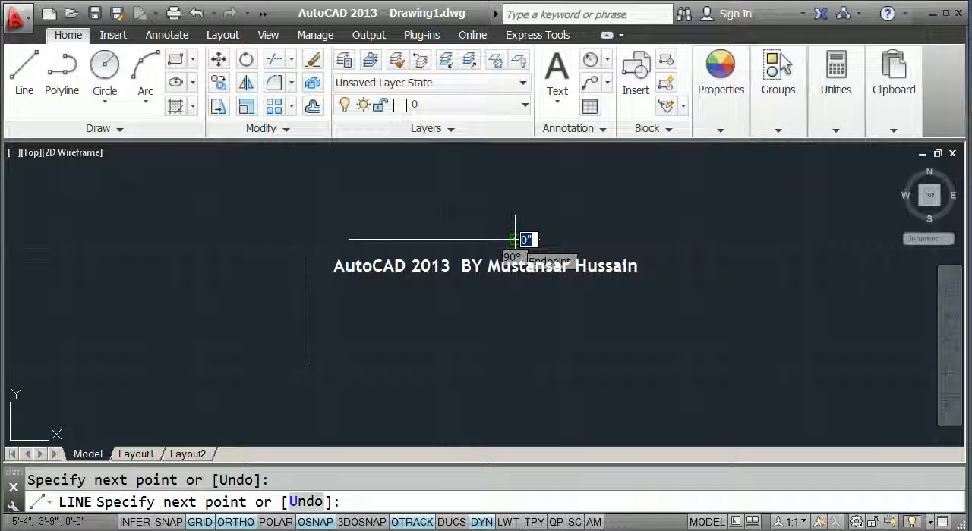
pyautogui.press('Escape')
pyautogui.click(507, 248)
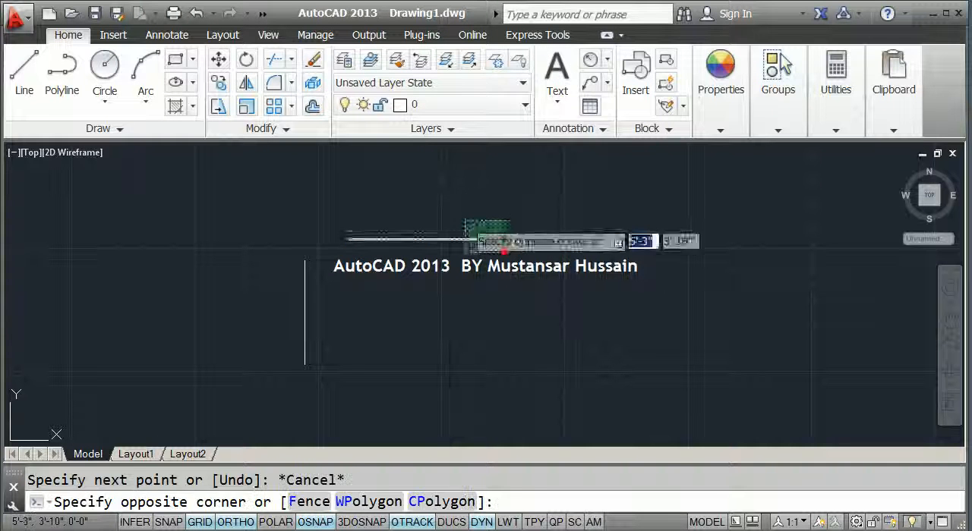
pyautogui.click(465, 220)
pyautogui.press('Delete')
# Draw a slanted line with Ortho off, starting above and right of the vertical line and rising to the right
pyautogui.write('l')
pyautogui.press('Return')
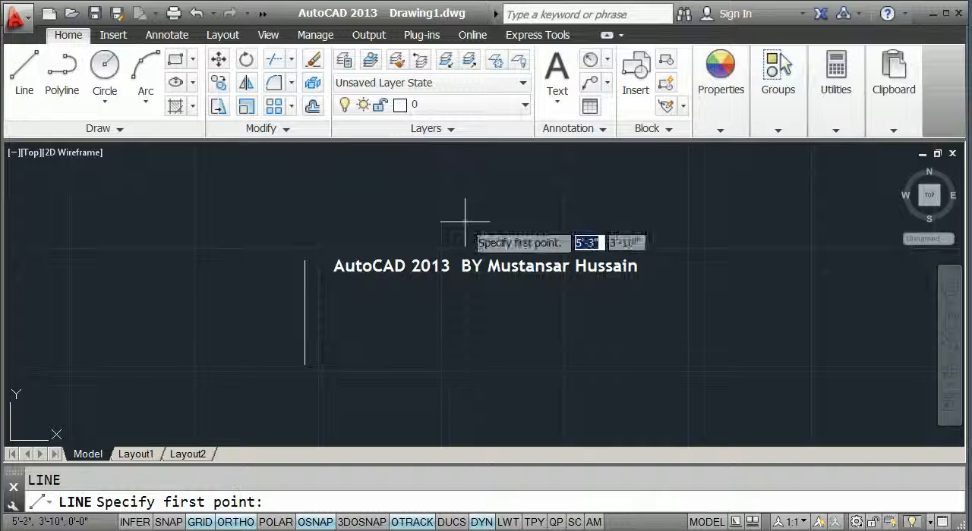
pyautogui.click(356, 258)
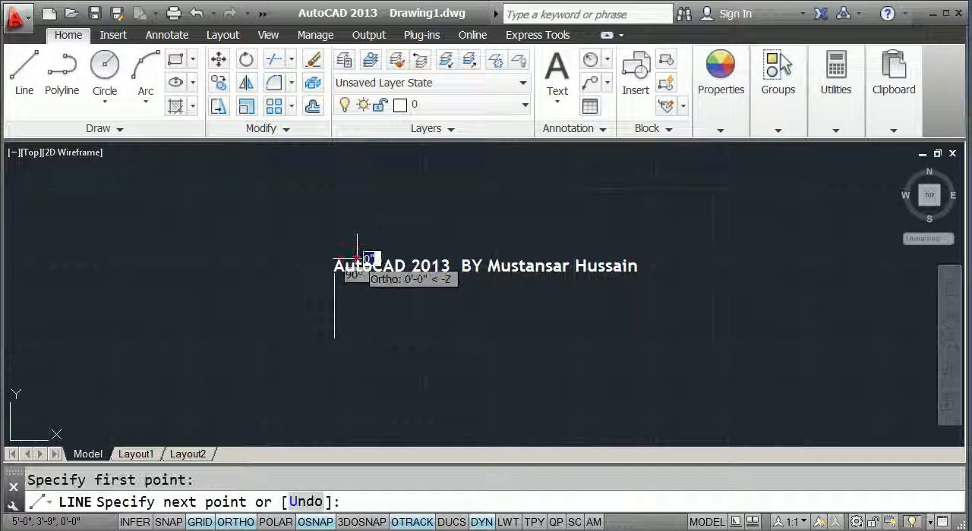
pyautogui.press('F8')
pyautogui.click(501, 237)
pyautogui.press('Escape')
# Fillet the upper end of the vertical line with the near end of the slanted line so they meet in a corner
pyautogui.scroll(3, 369, 272)
pyautogui.write('f')
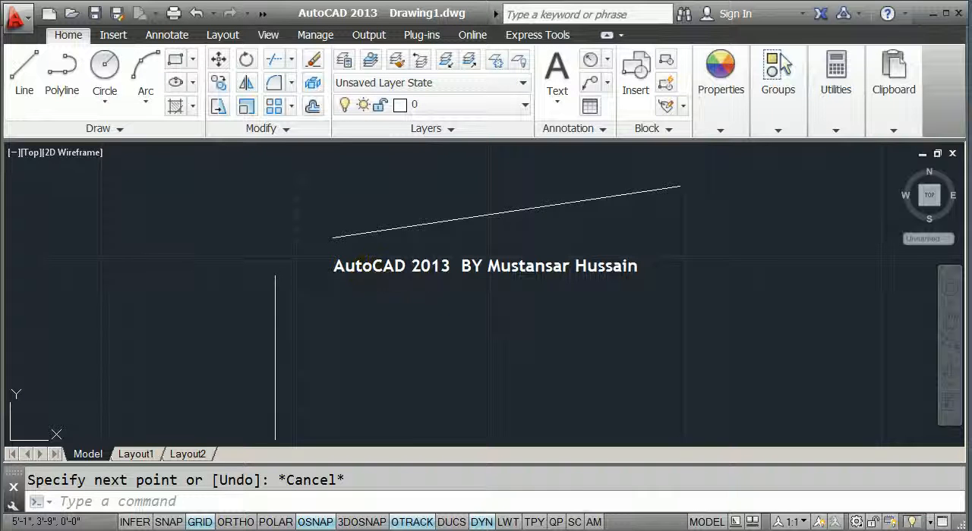
pyautogui.press('Return')
pyautogui.click(274, 276)
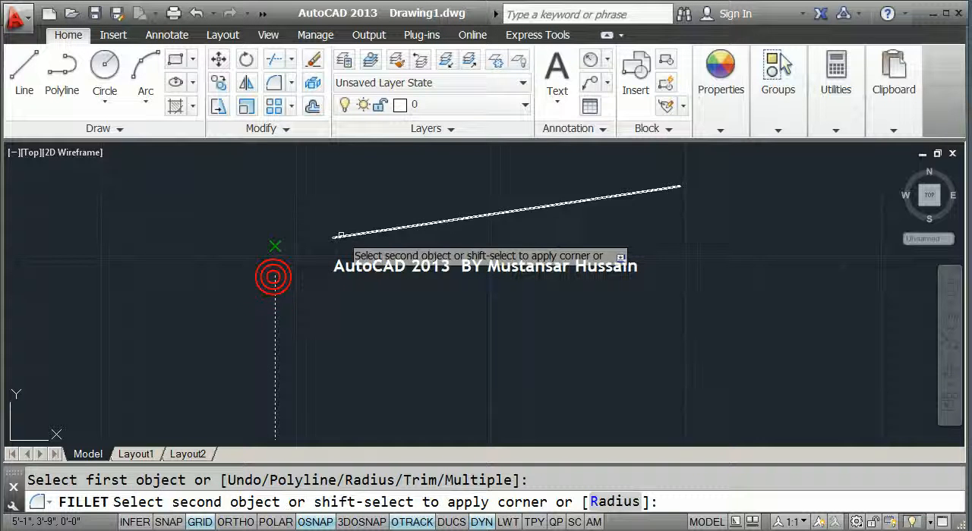
pyautogui.click(345, 235)
# Erase both joined lines from the drawing
pyautogui.scroll(-2, 282, 246)
pyautogui.click(291, 255)
pyautogui.click(271, 232)
pyautogui.press('Delete')
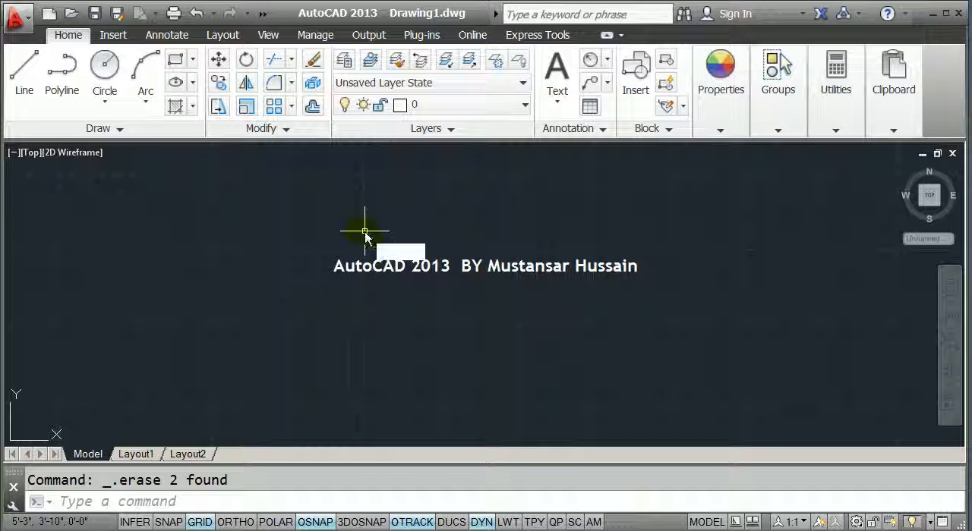
pyautogui.write('f')
pyautogui.press('Return')
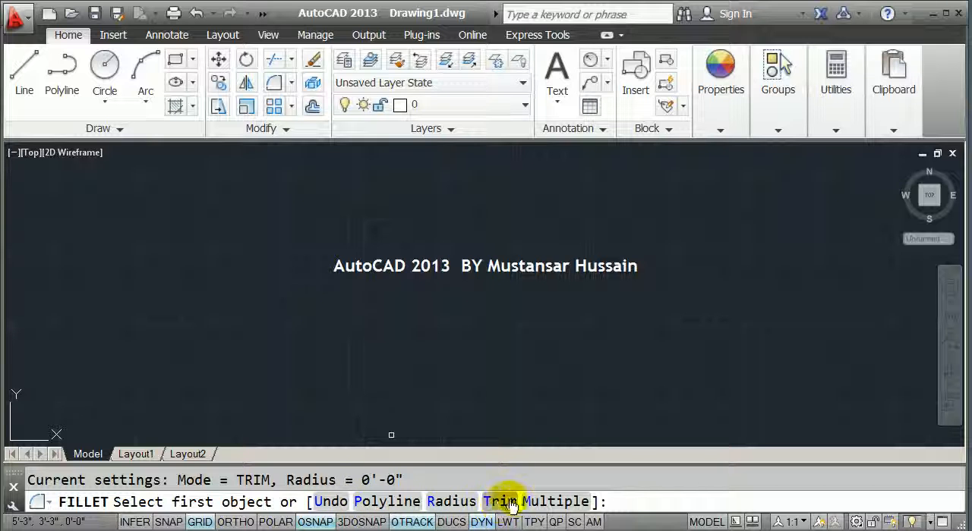
pyautogui.press('Escape')
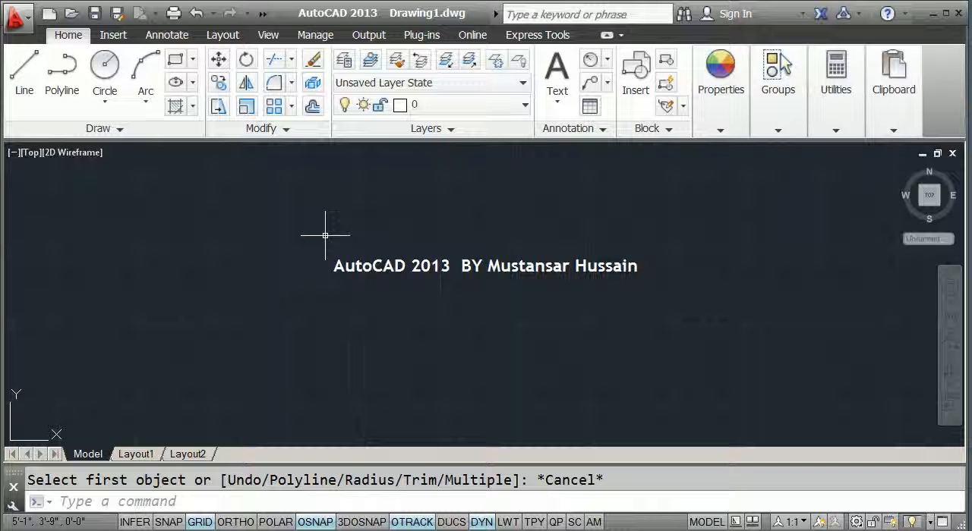
pyautogui.write('line')
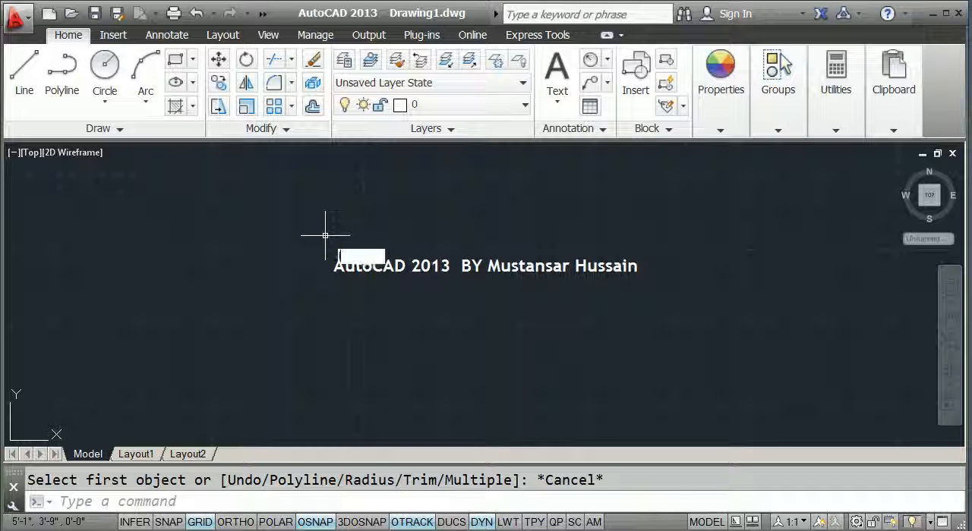
pyautogui.press('Return')
pyautogui.click(251, 244)
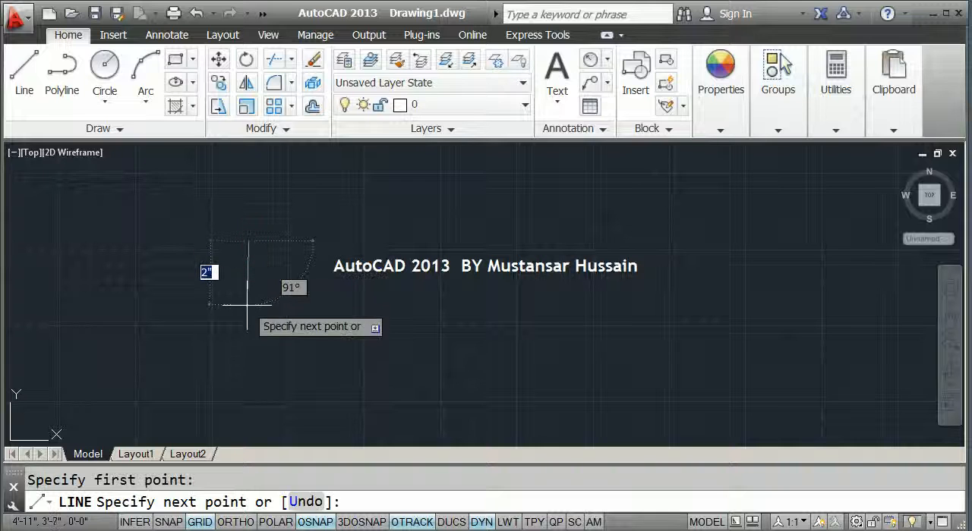
pyautogui.press('Escape')
# Draw a 12 by 12 inch square with the Rectangle command, extending up and right from its first corner
pyautogui.write('rec')
pyautogui.press('Return')
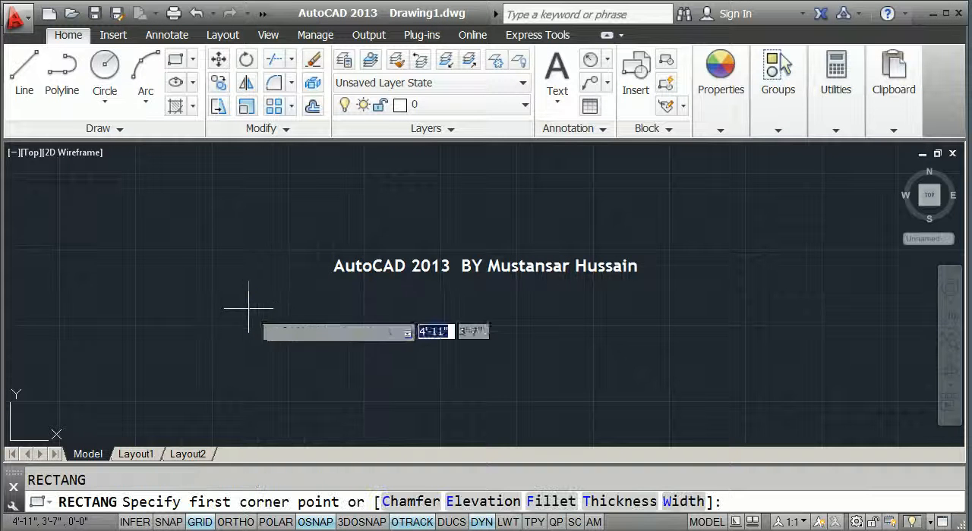
pyautogui.click(254, 246)
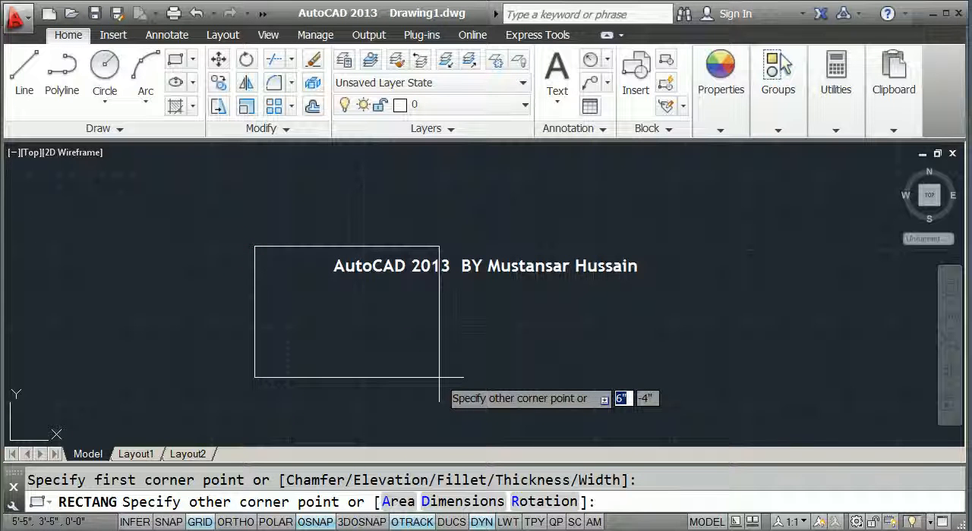
pyautogui.write('@12')
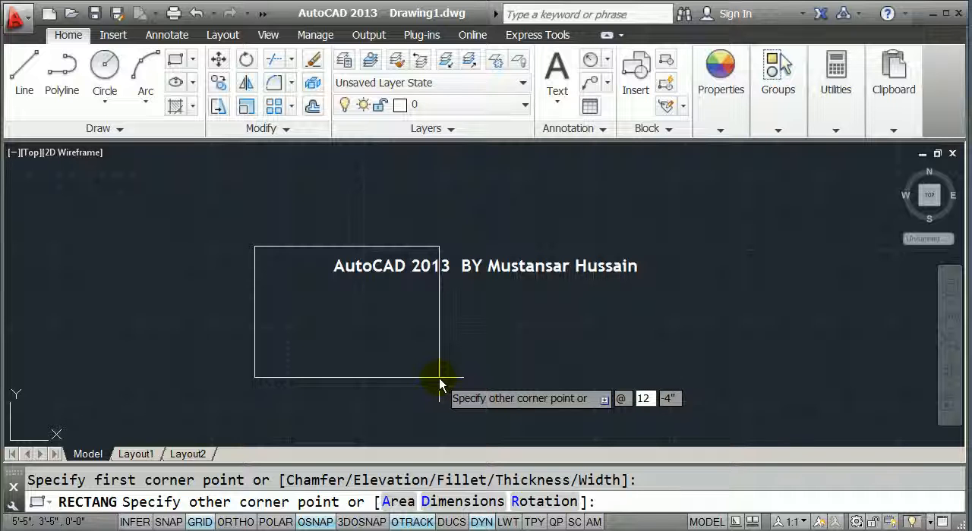
pyautogui.press('Tab')
pyautogui.press('Return')
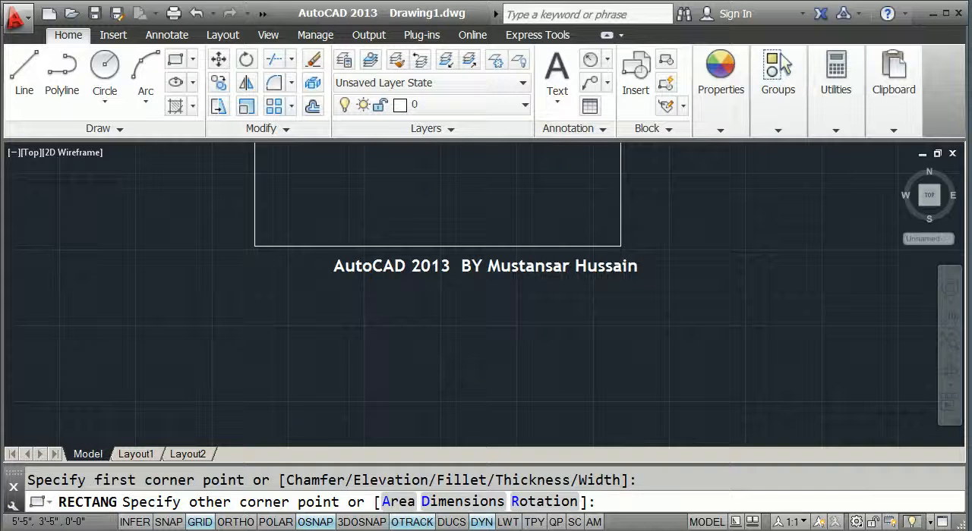
pyautogui.scroll(-3, 399, 330)
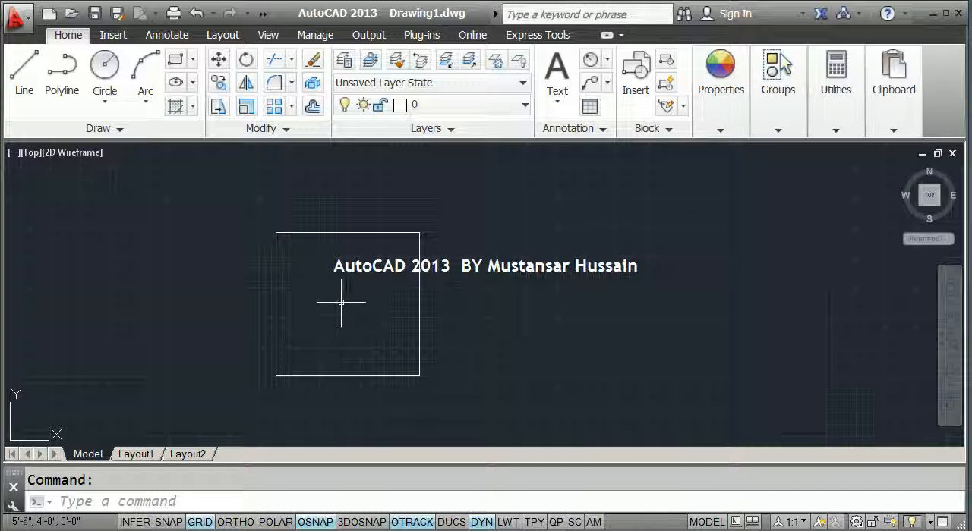
# Fillet the square's upper-left corner with a radius of 3 inches
pyautogui.scroll(2, 304, 269)
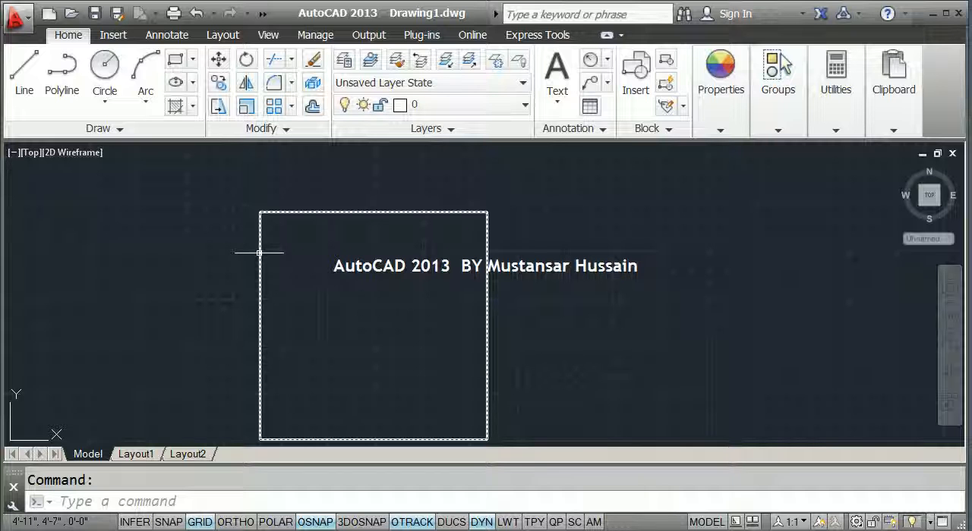
pyautogui.write('f')
pyautogui.press('Return')
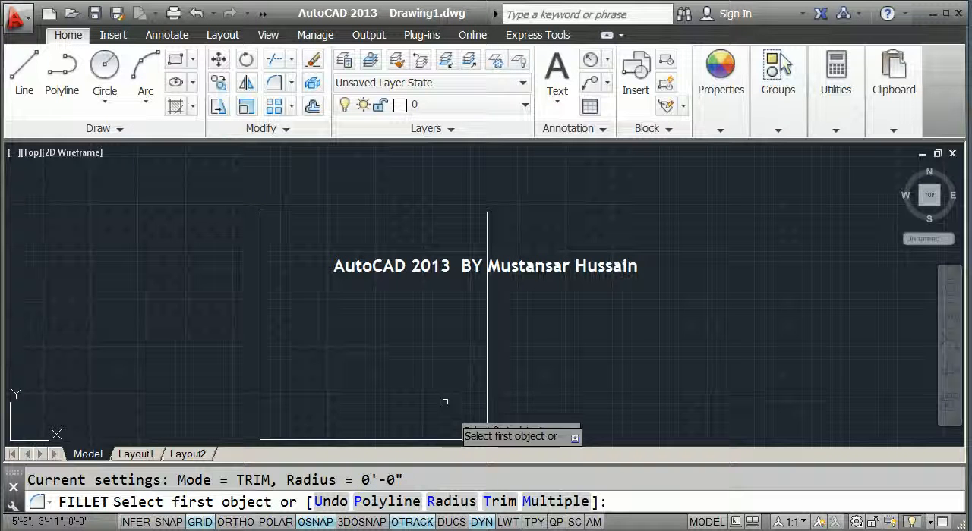
pyautogui.click(448, 501)
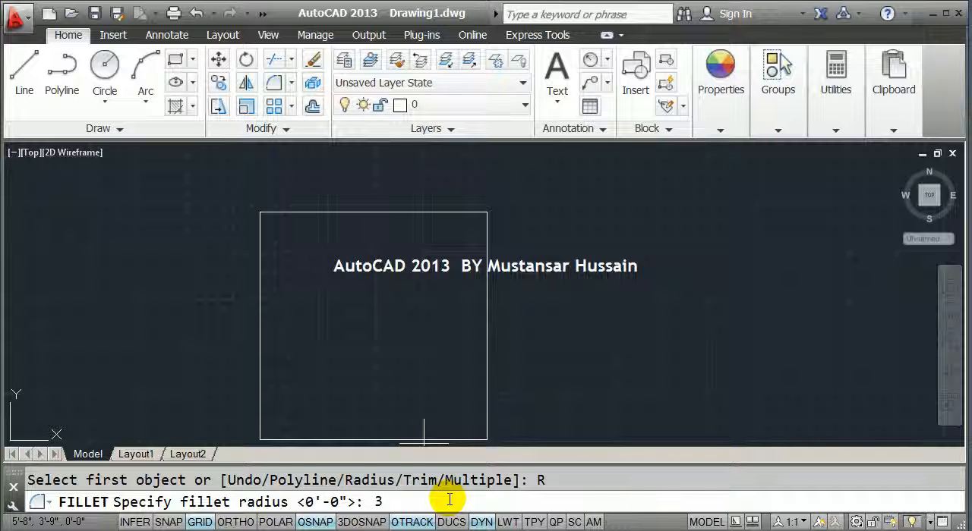
pyautogui.press('Return')
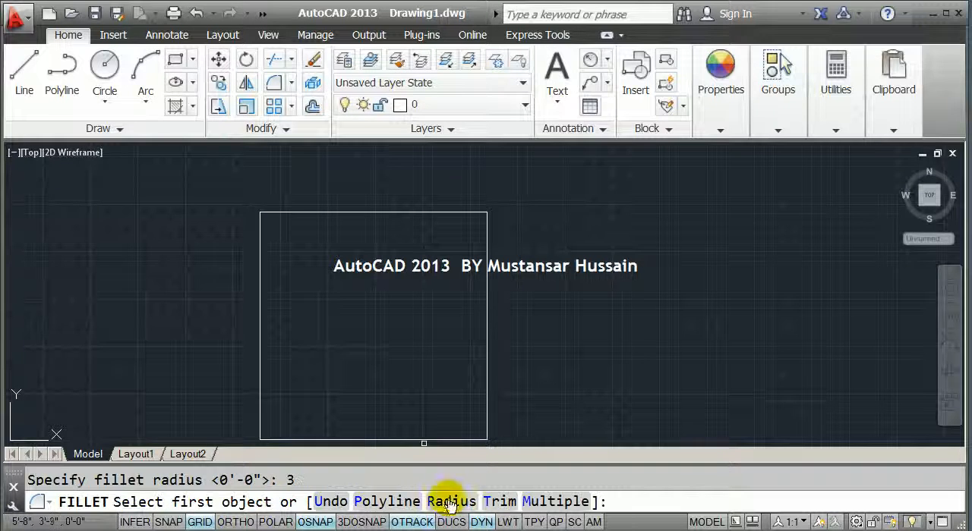
pyautogui.click(280, 213)
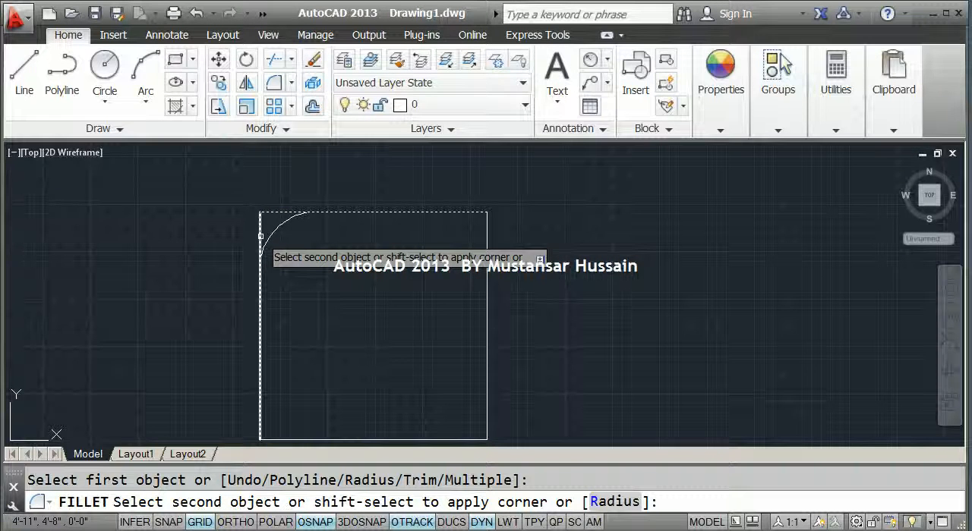
pyautogui.click(262, 235)
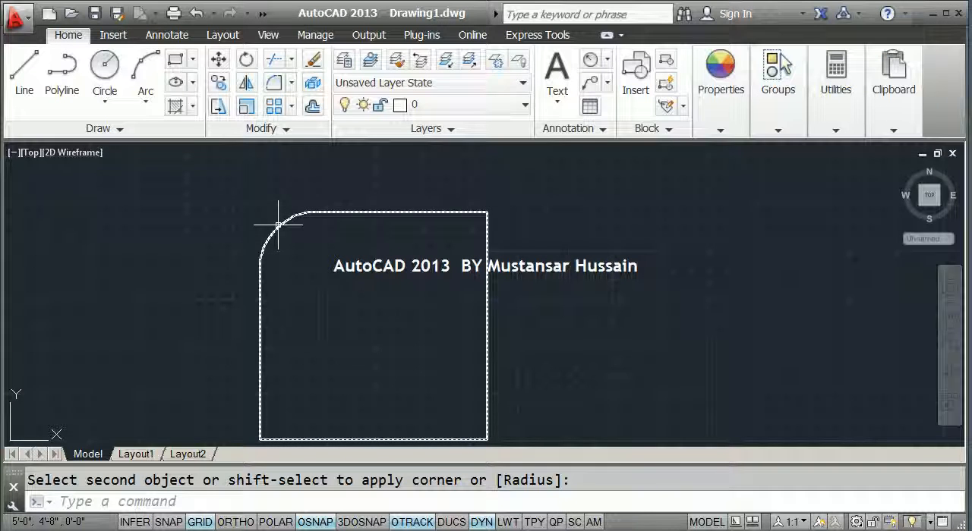
# Add a radius dimension to the rounded upper-left corner, placing its text outside the square
pyautogui.moveTo(278, 224); pyautogui.dragTo(299, 246, button='middle')
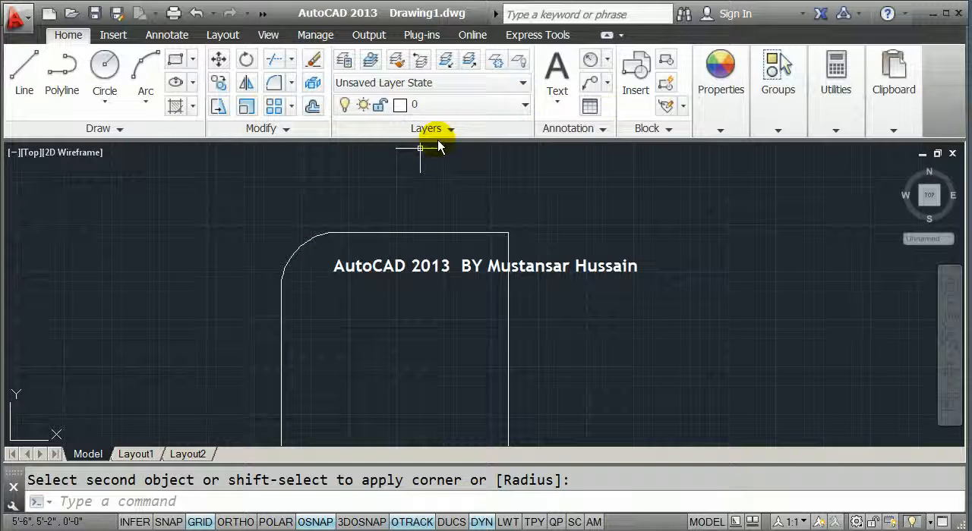
pyautogui.click(607, 60)
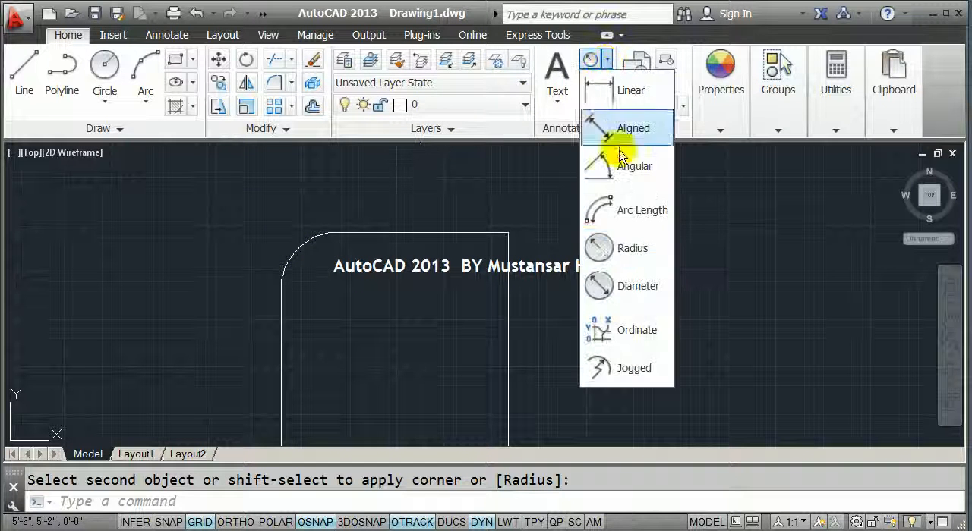
pyautogui.click(630, 248)
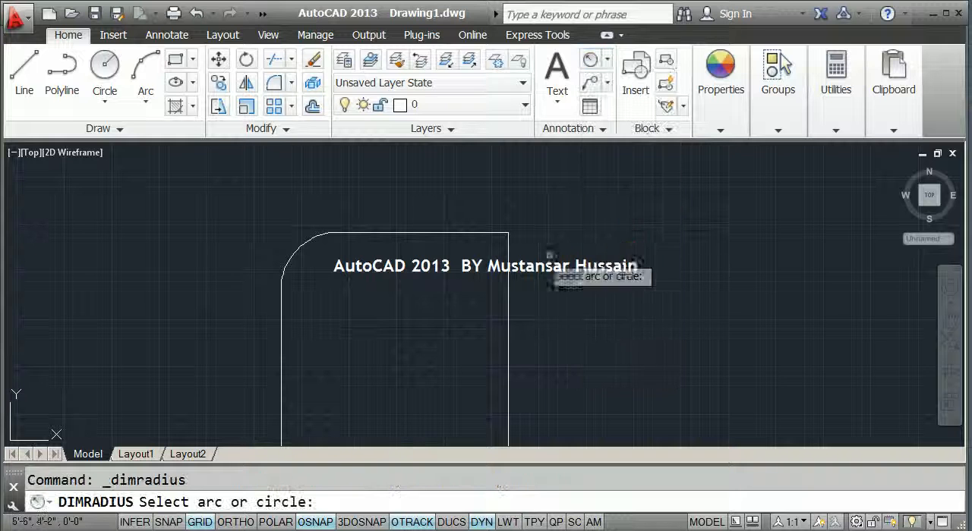
pyautogui.click(301, 243)
pyautogui.click(260, 203)
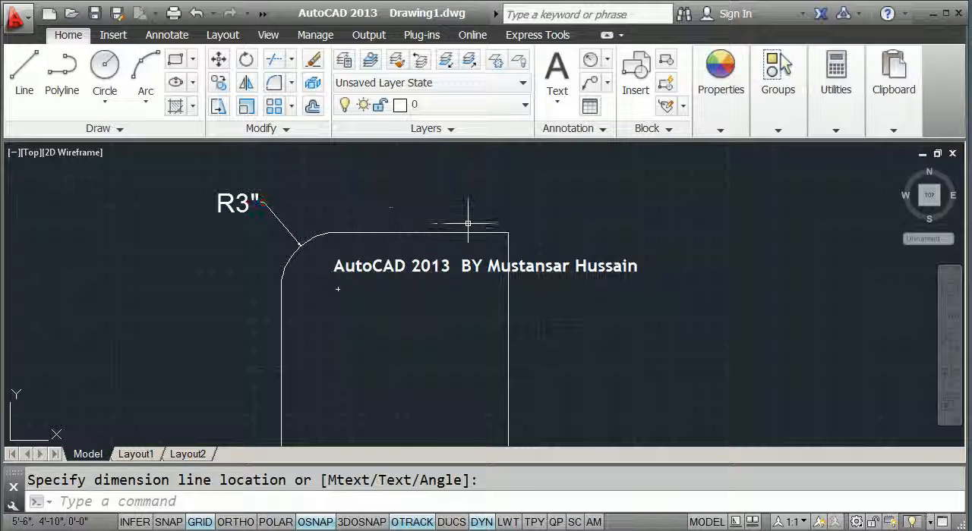
pyautogui.scroll(-3, 386, 213)
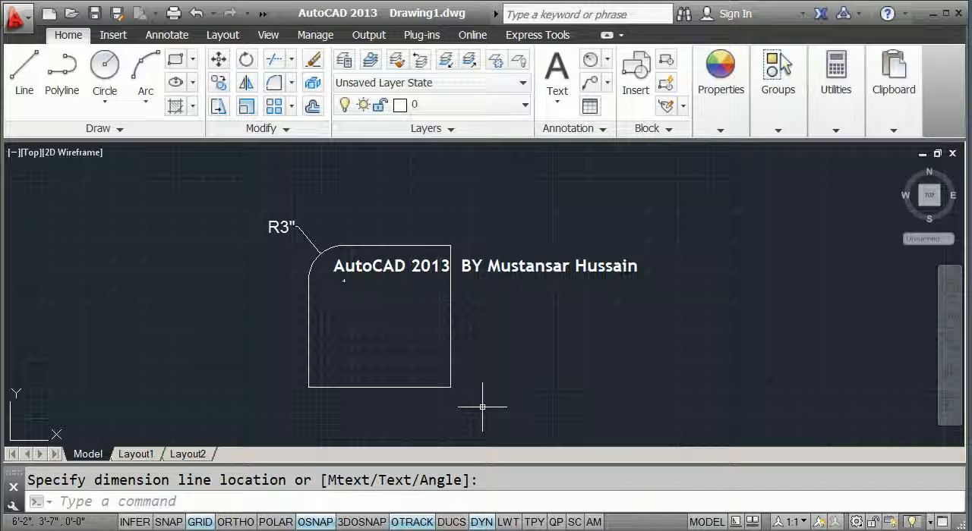
# Undo the radius dimension and the corner fillet to restore the plain square
pyautogui.write('u')
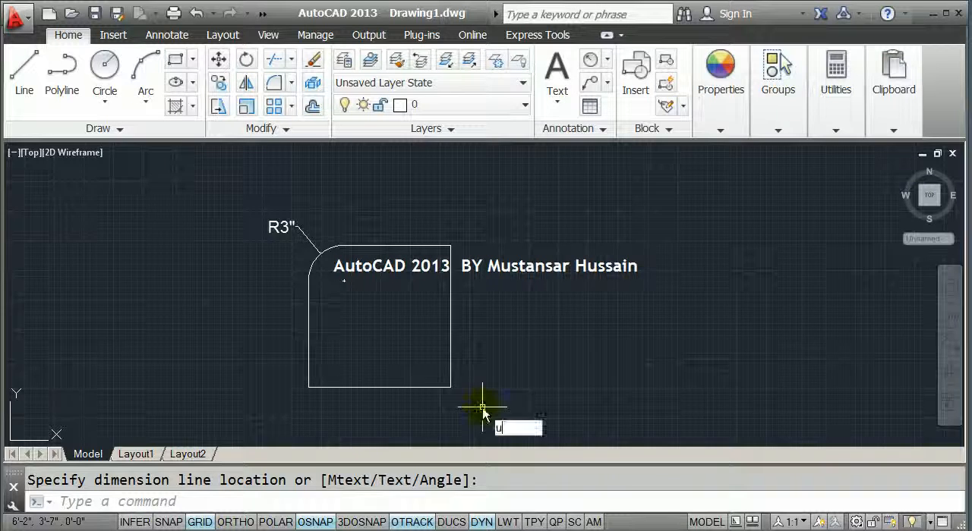
pyautogui.press('Return')
pyautogui.press('Return')
pyautogui.press('Return')
# Switch the Fillet command to No trim mode and apply it to the top and left edges of the square
pyautogui.scroll(-2, 385, 250)
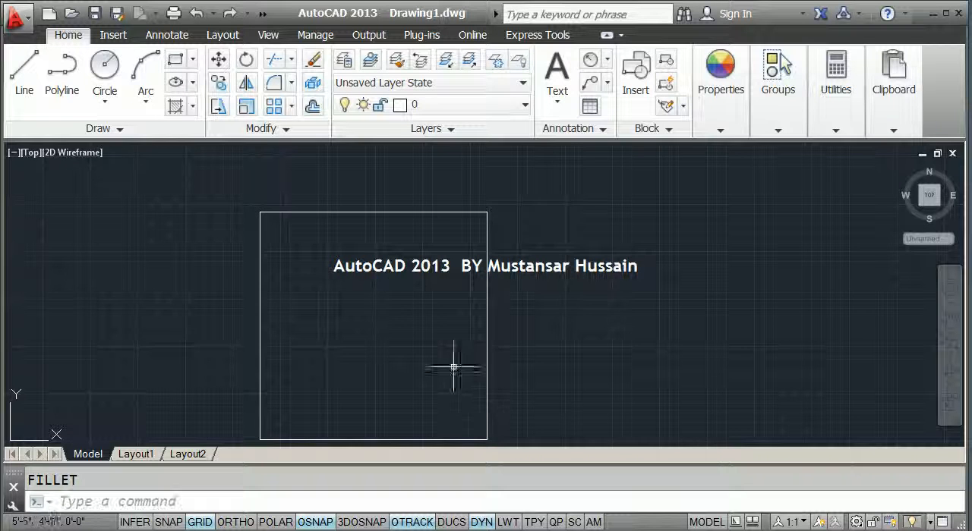
pyautogui.moveTo(386, 250); pyautogui.dragTo(349, 251, button='middle')
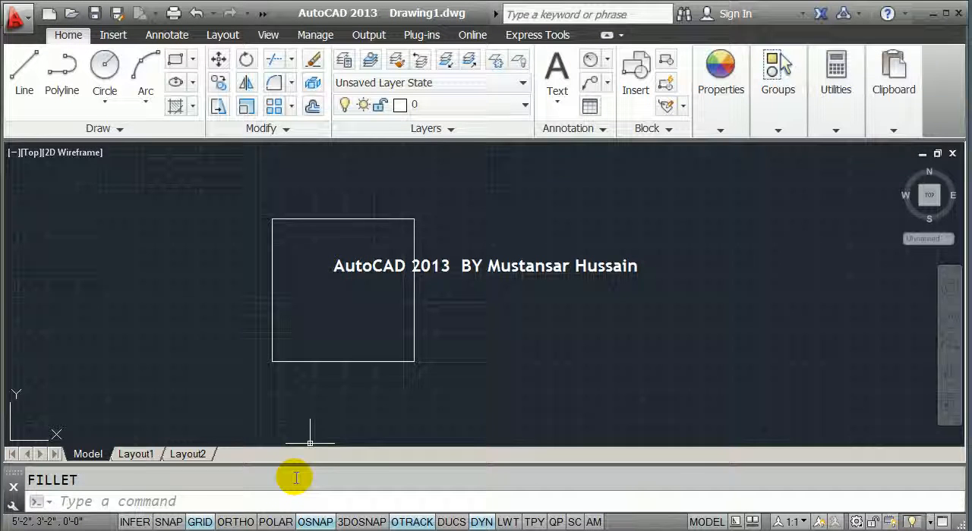
pyautogui.write('f')
pyautogui.press('Return')
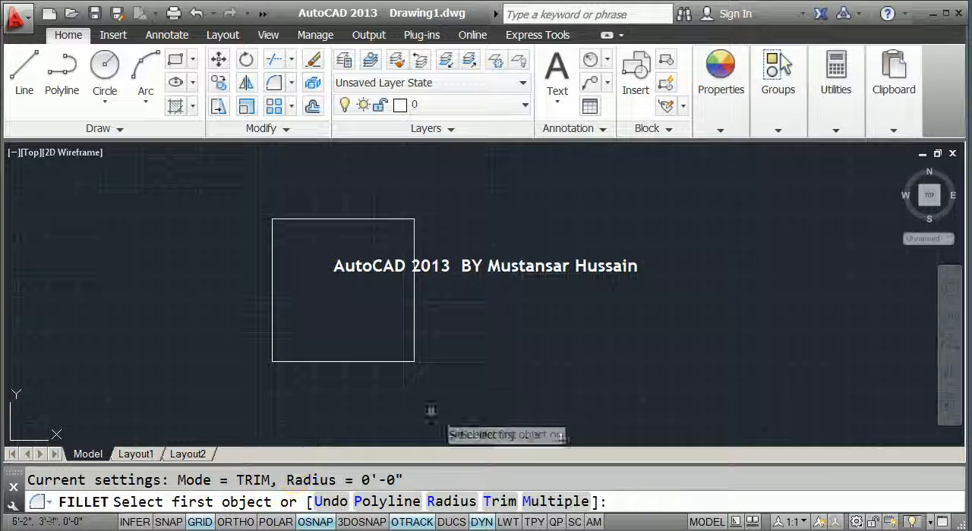
pyautogui.click(500, 502)
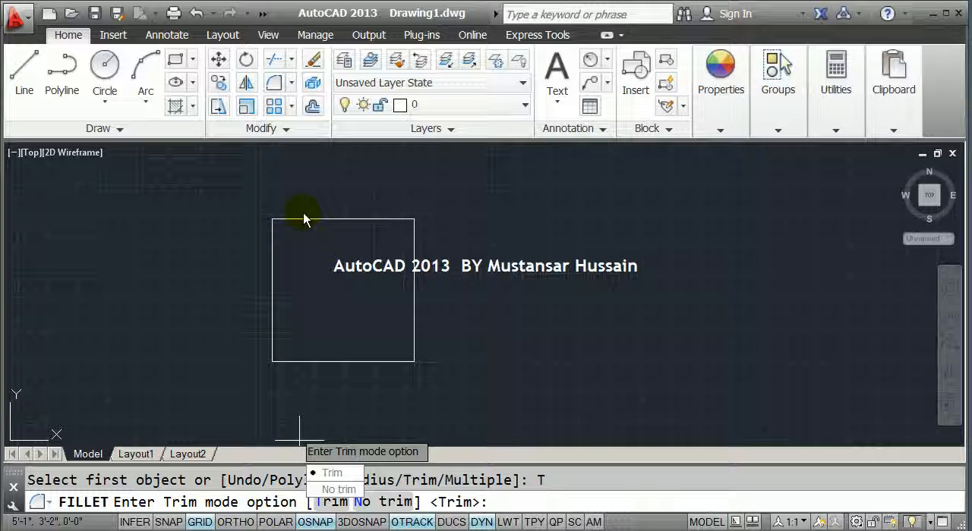
pyautogui.click(339, 489)
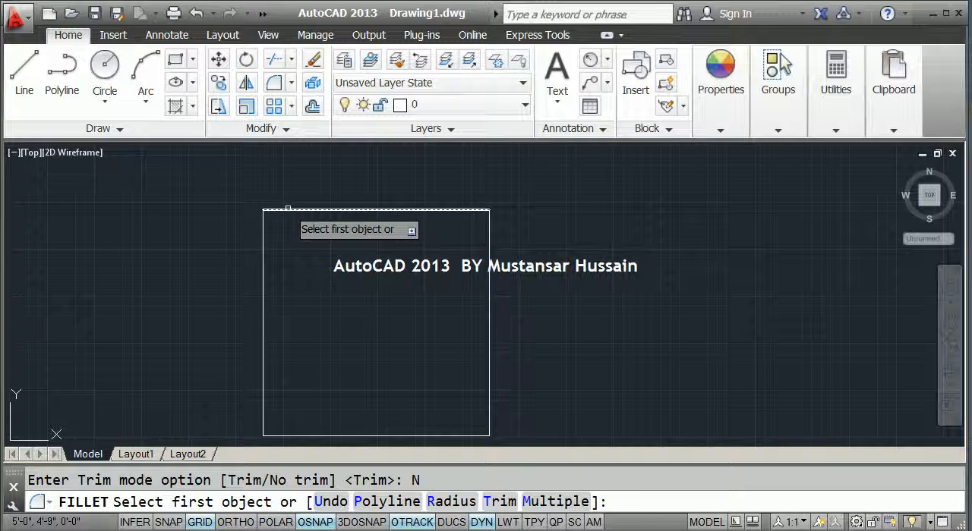
pyautogui.click(287, 209)
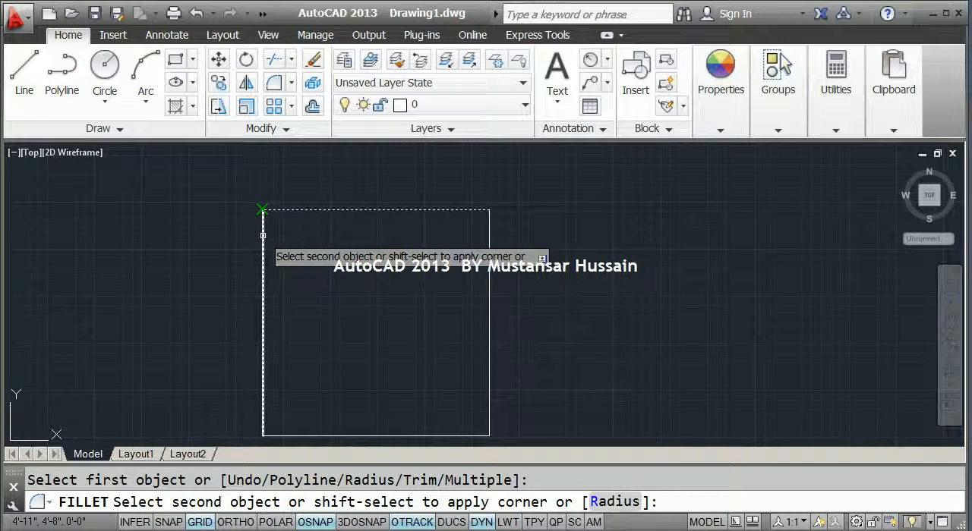
pyautogui.click(262, 235)
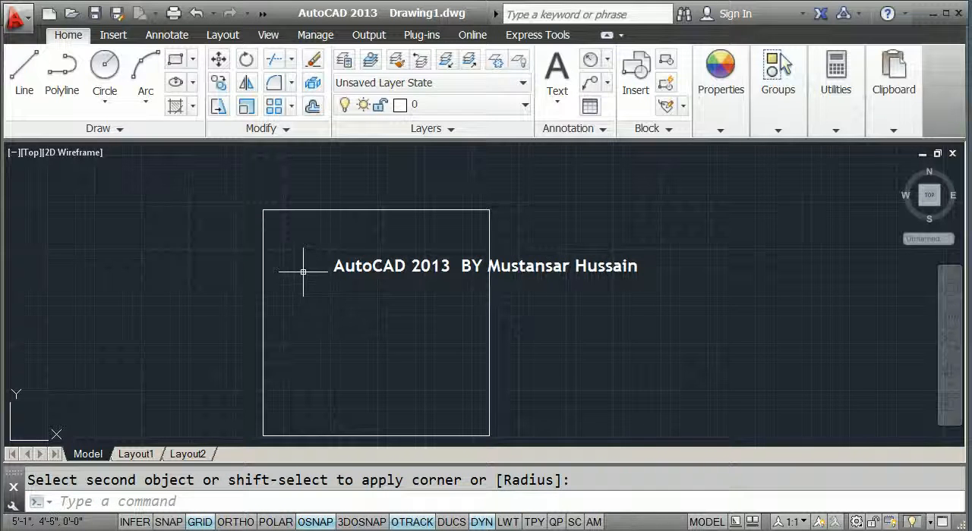
# Fillet the square's upper-left corner with a radius of 3 inches in No trim mode, keeping the original edges
pyautogui.click(324, 495)
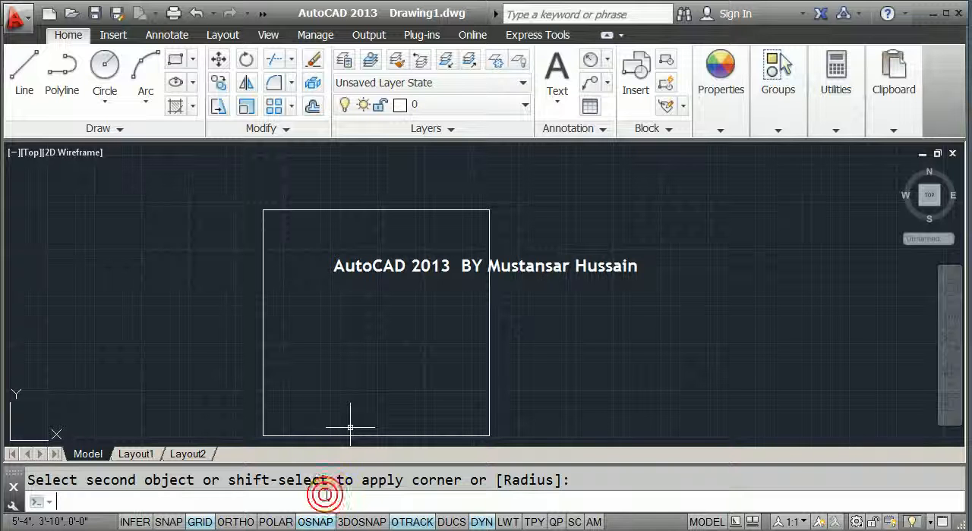
pyautogui.press('Return')
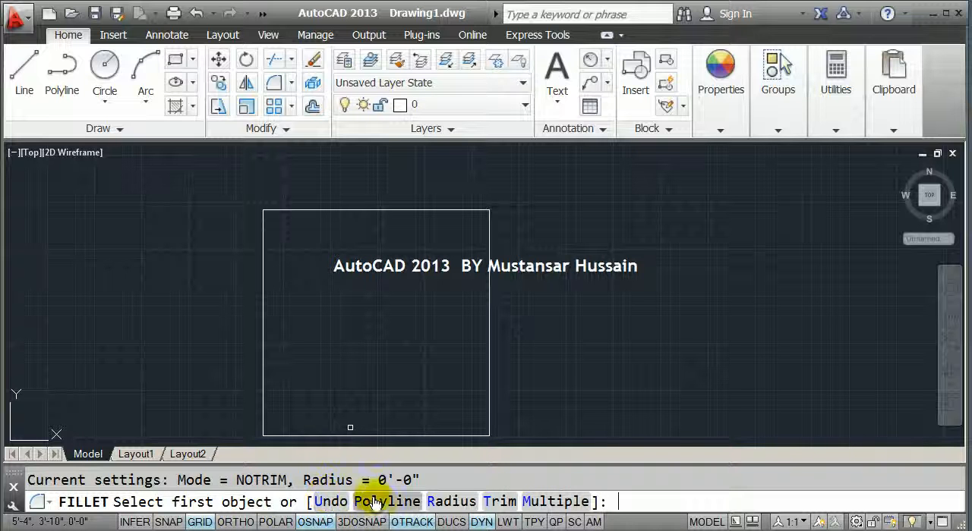
pyautogui.click(437, 502)
pyautogui.click(451, 502)
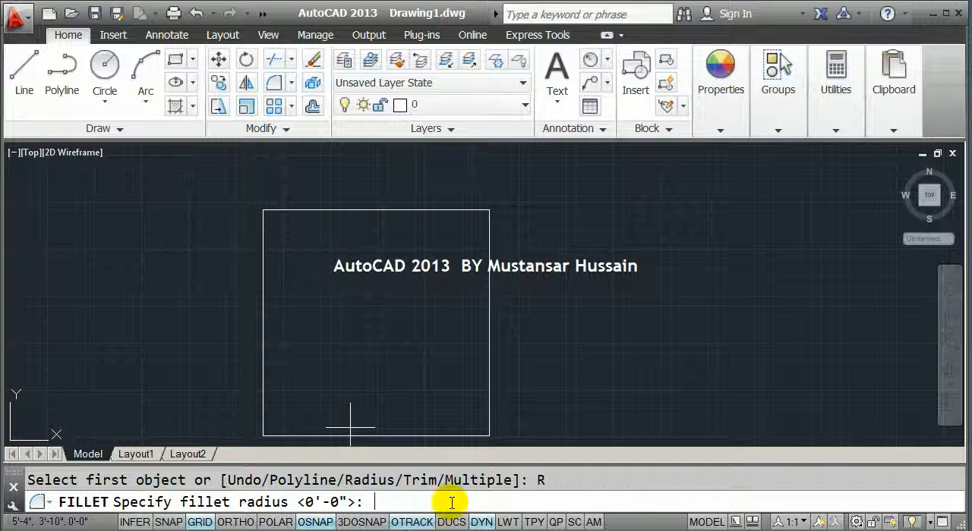
pyautogui.write('3')
pyautogui.press('Return')
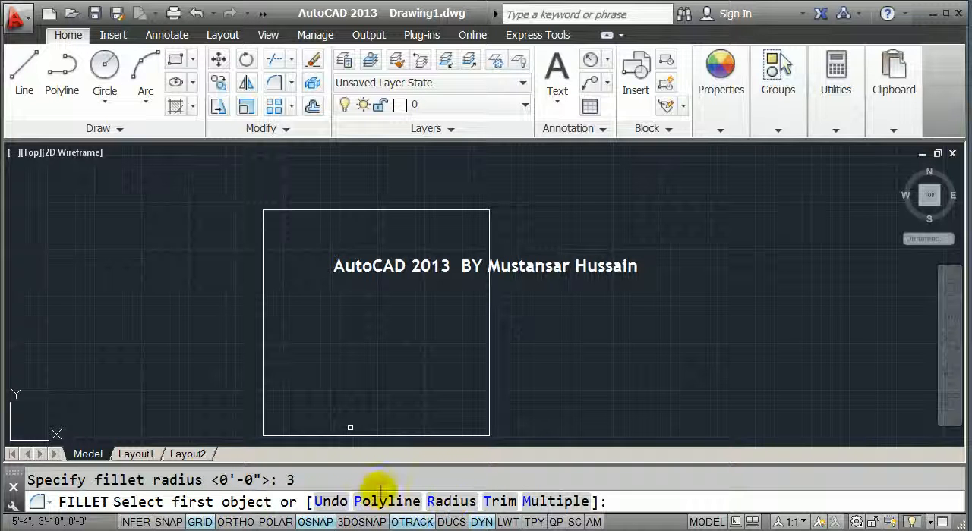
pyautogui.click(499, 501)
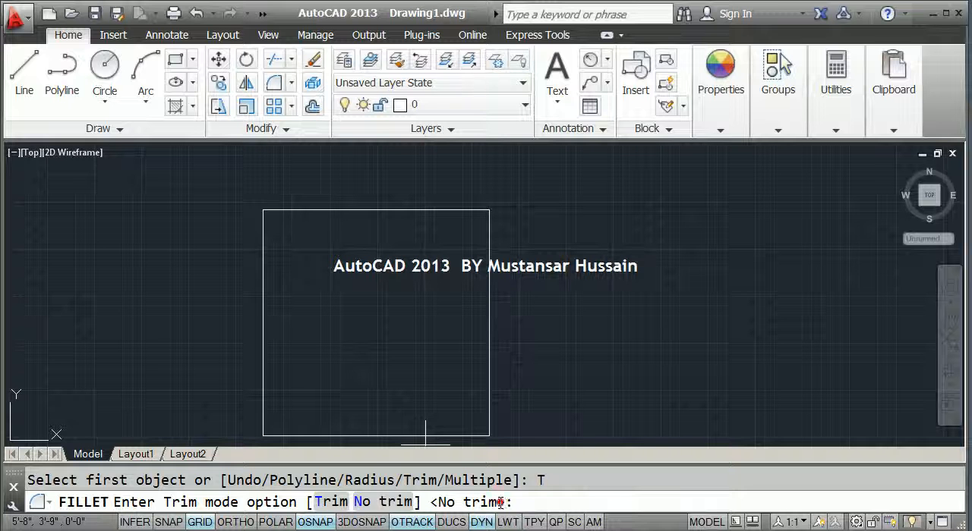
pyautogui.click(363, 502)
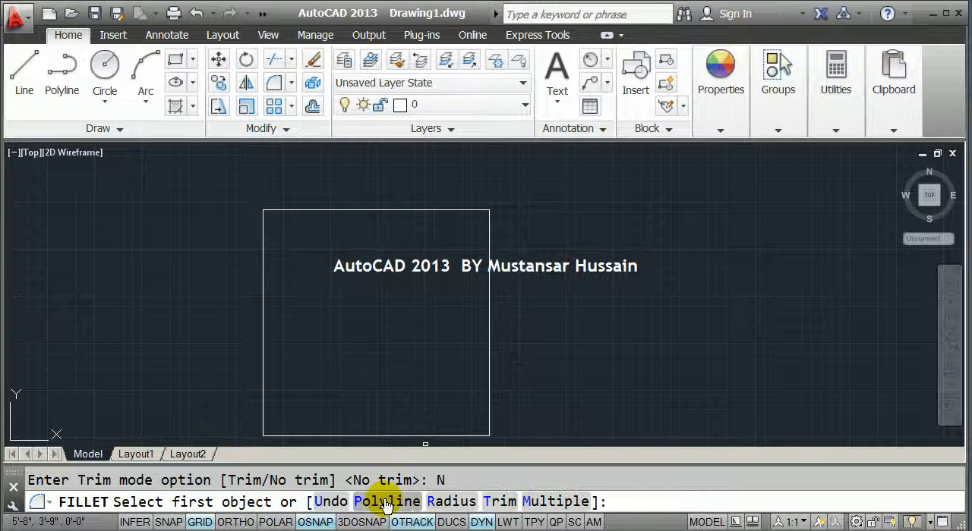
pyautogui.click(299, 208)
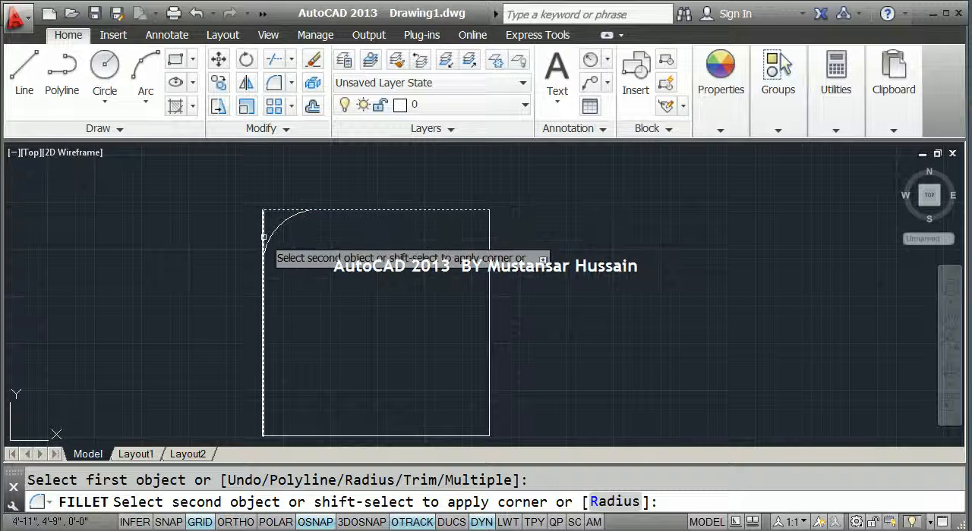
pyautogui.scroll(4, 265, 211)
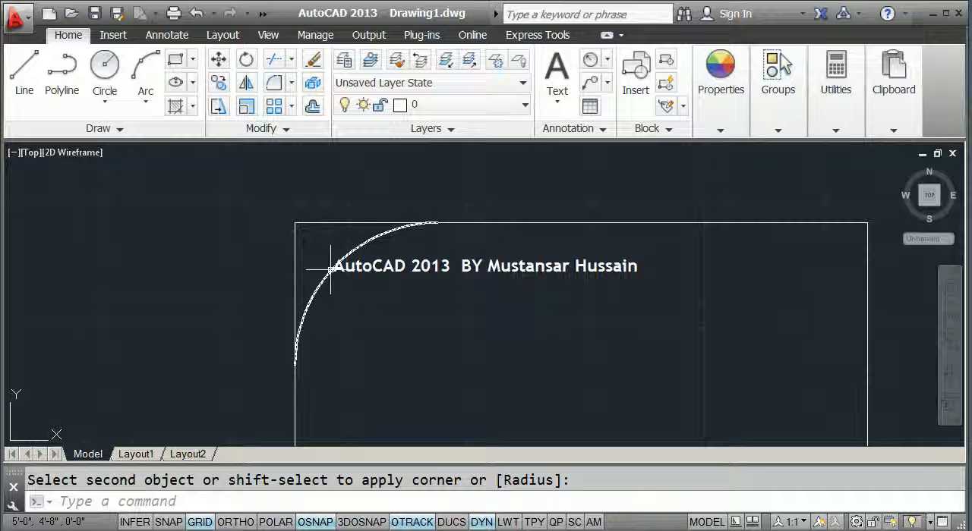
pyautogui.scroll(-4, 317, 248)
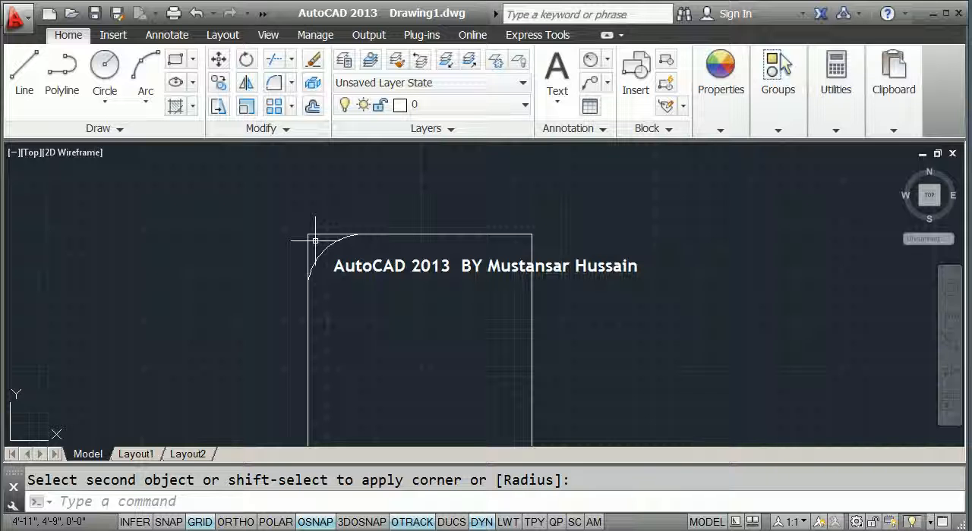
# Switch the Fillet command back to Trim mode and leave the command
pyautogui.click(319, 249)
pyautogui.press('Return')
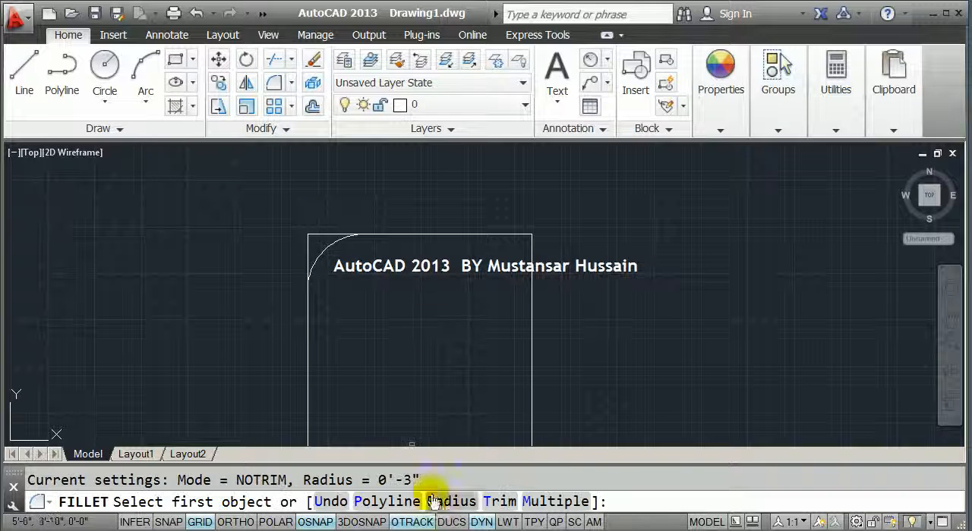
pyautogui.click(492, 507)
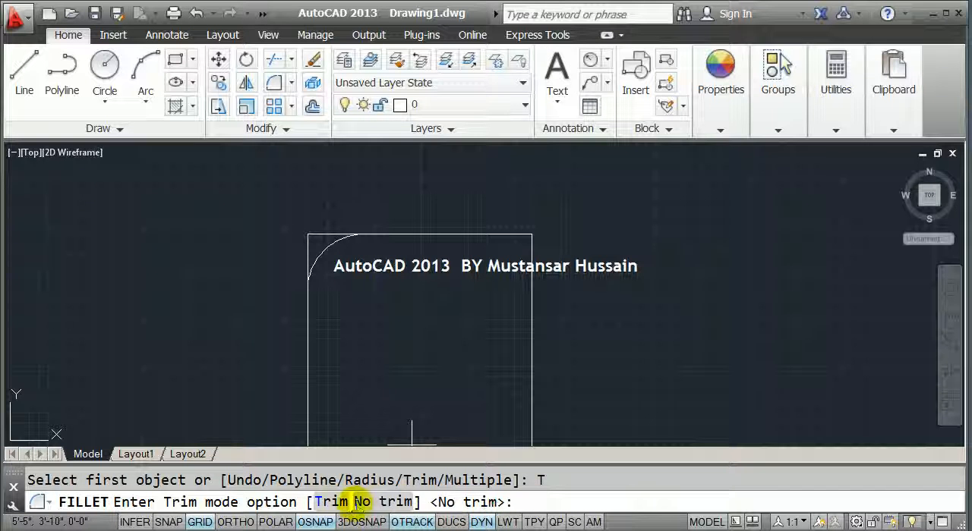
pyautogui.click(327, 503)
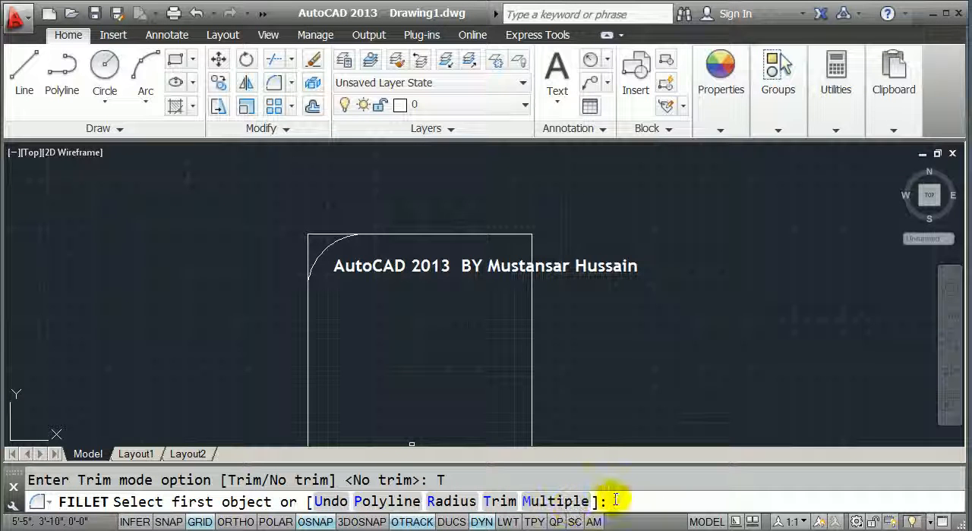
pyautogui.press('Escape')
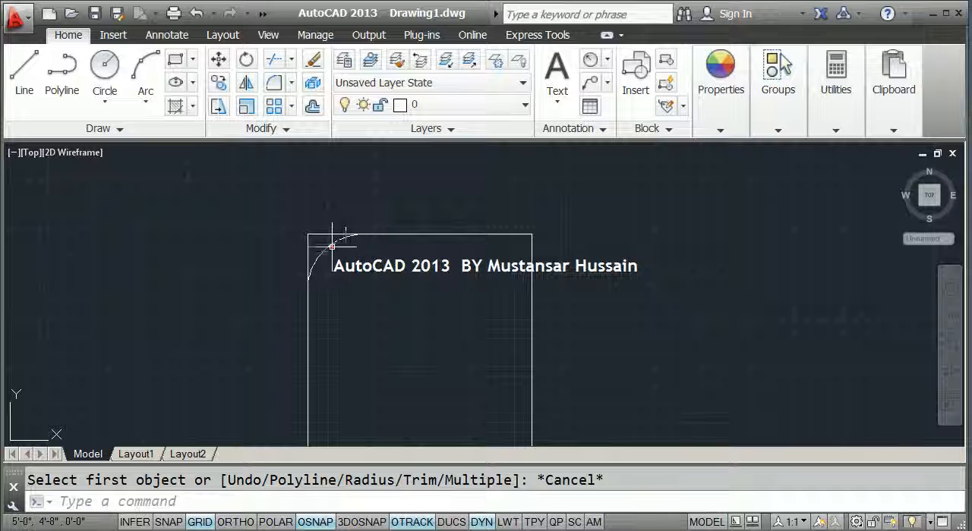
# Delete the fillet arc at the square's upper-left corner
pyautogui.click(330, 246)
pyautogui.press('Delete')
pyautogui.scroll(-2, 299, 230)
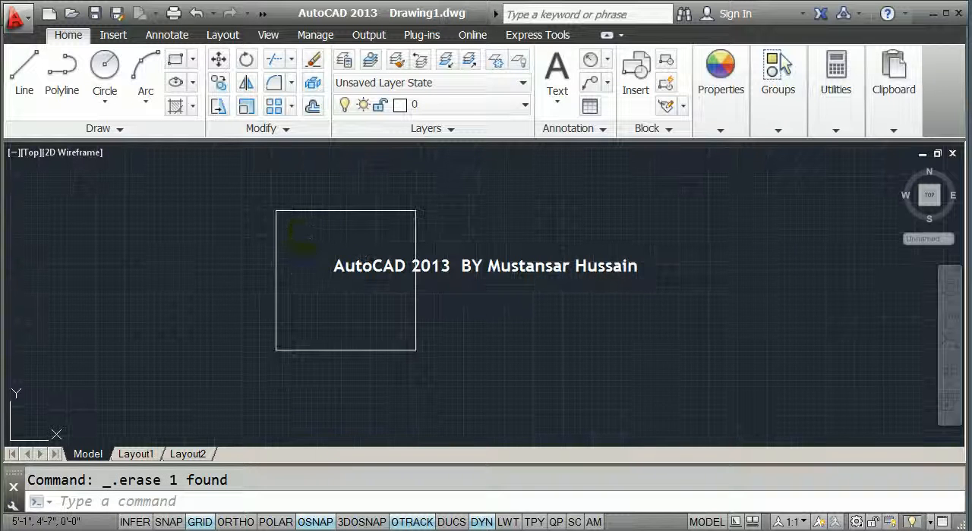
pyautogui.write('f')
pyautogui.press('Return')
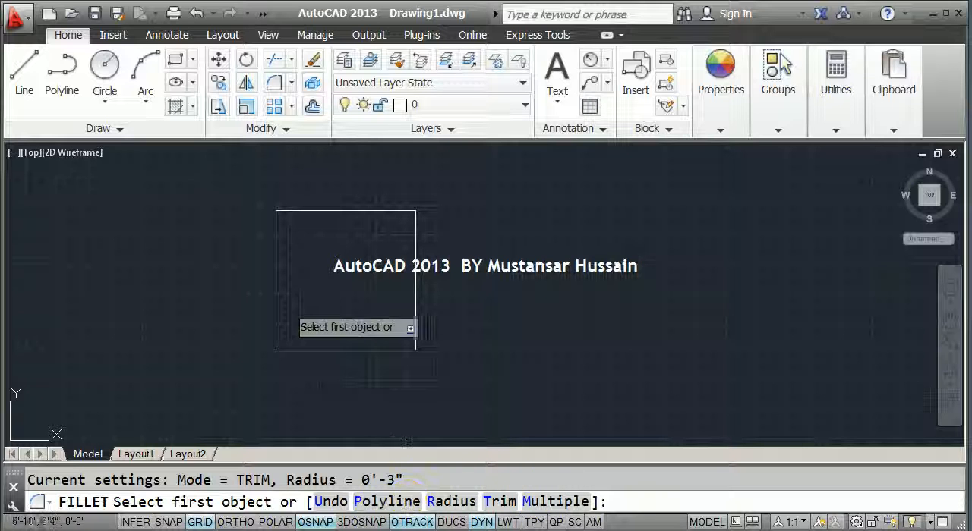
pyautogui.scroll(2, 286, 212)
pyautogui.moveTo(263, 226); pyautogui.dragTo(263, 199, button='middle')
pyautogui.press('Escape')
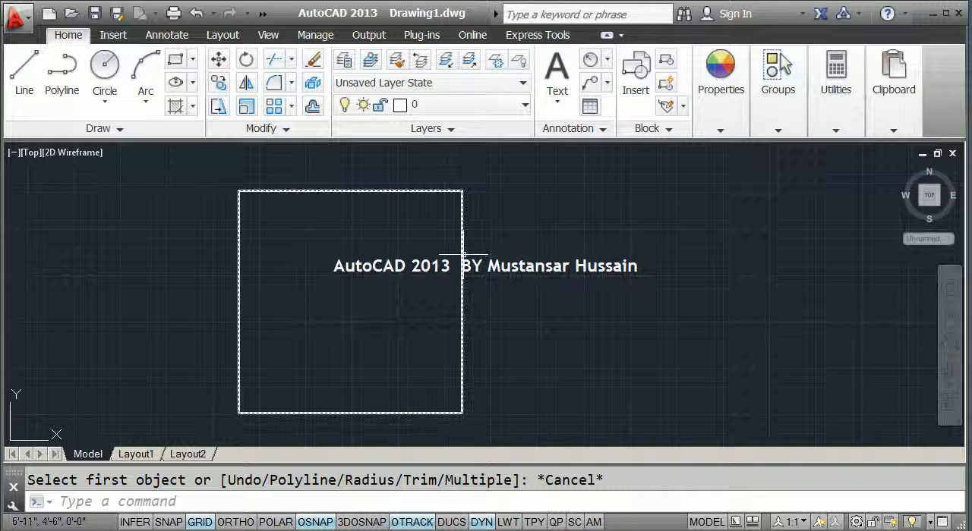
pyautogui.click(463, 256)
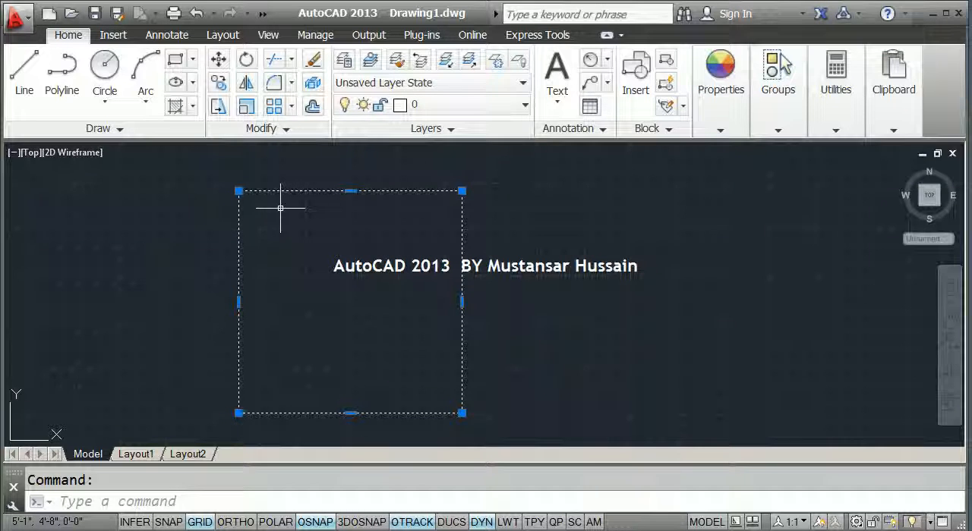
pyautogui.press('Escape')
# Fillet all four corners of the square at once using the Fillet command's Polyline option
pyautogui.click(238, 505)
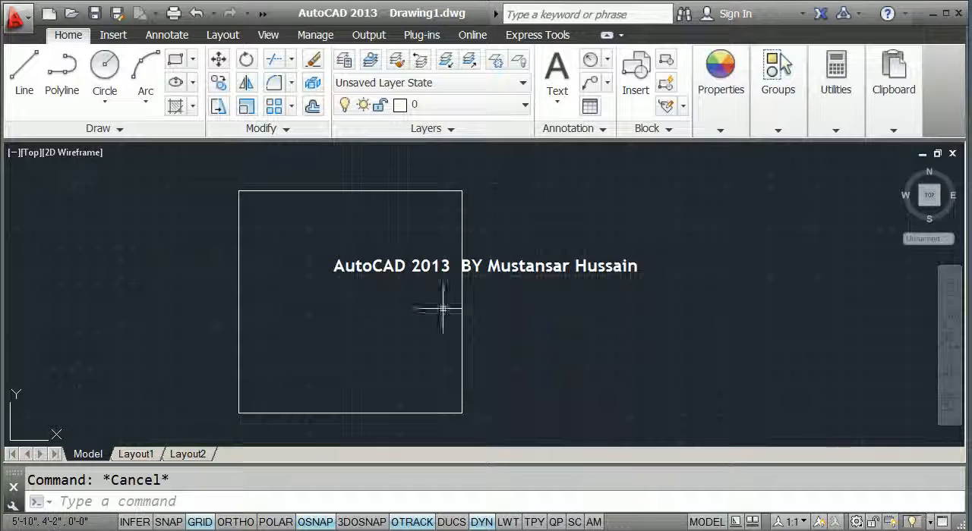
pyautogui.click(186, 500)
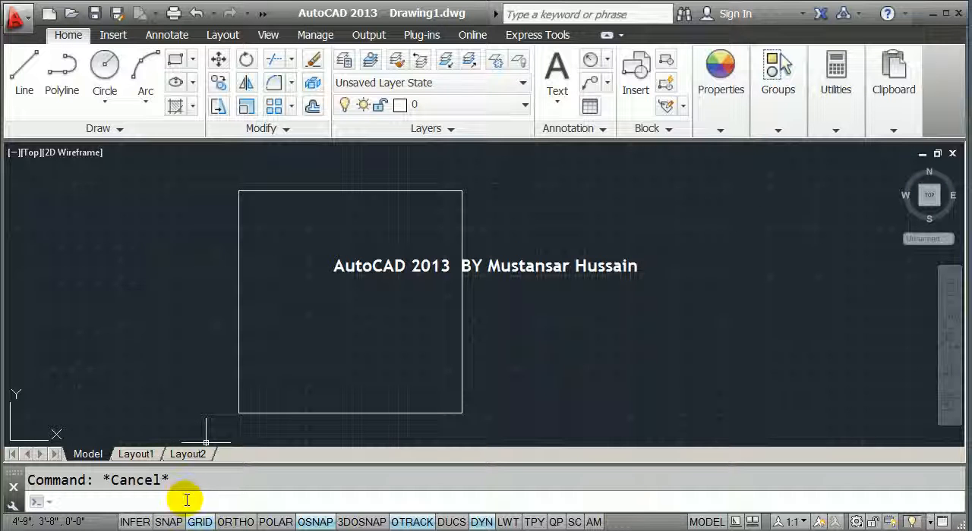
pyautogui.write('f')
pyautogui.press('Return')
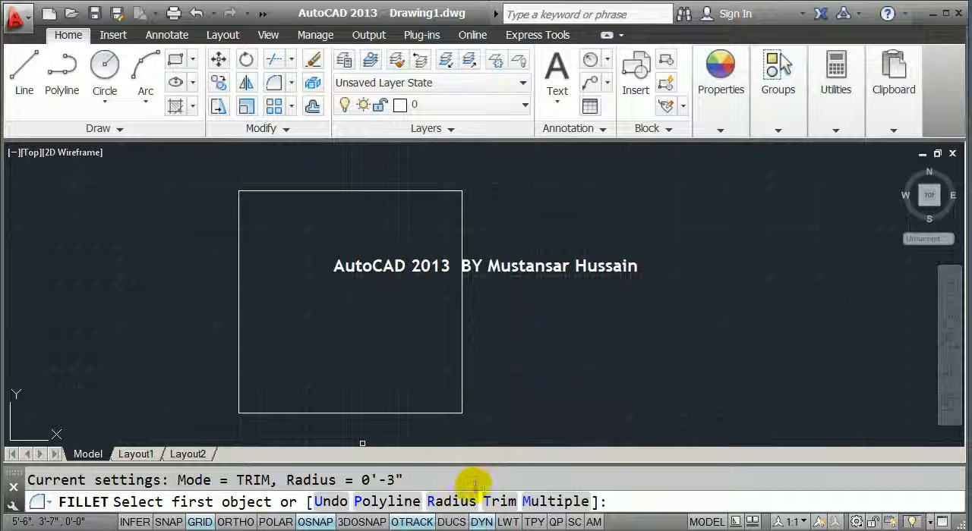
pyautogui.click(365, 504)
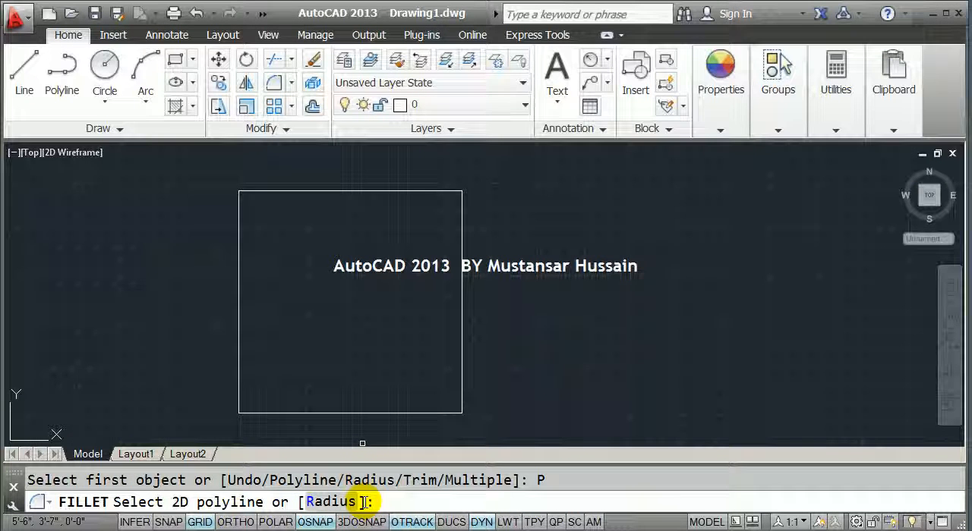
pyautogui.click(306, 413)
pyautogui.click(306, 414)
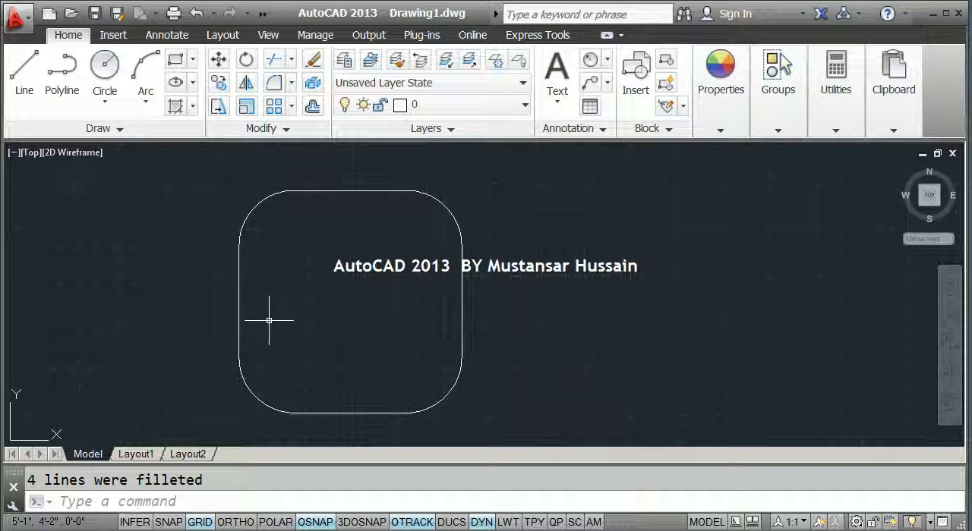
# Add radius dimensions to the upper-right and lower-right rounded corners, placing their text outside the square
pyautogui.scroll(-2, 406, 226)
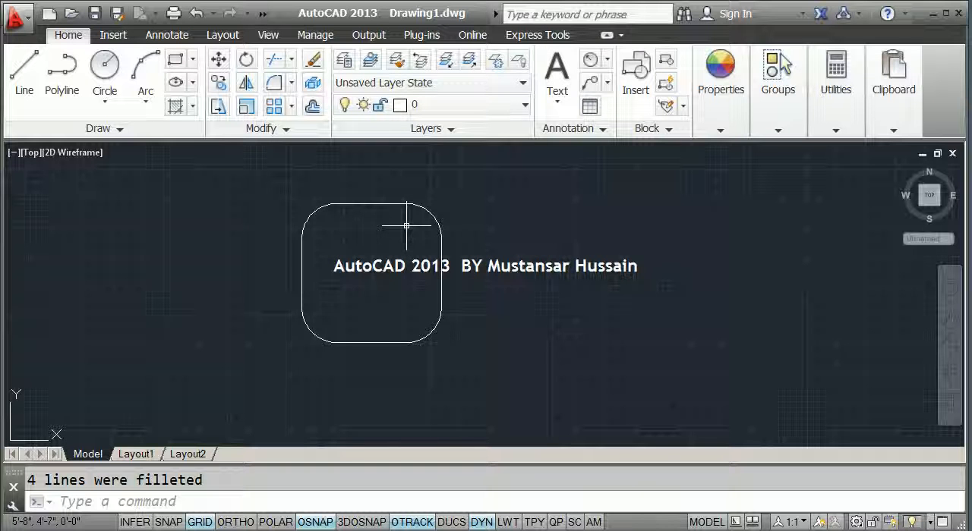
pyautogui.click(606, 59)
pyautogui.click(600, 247)
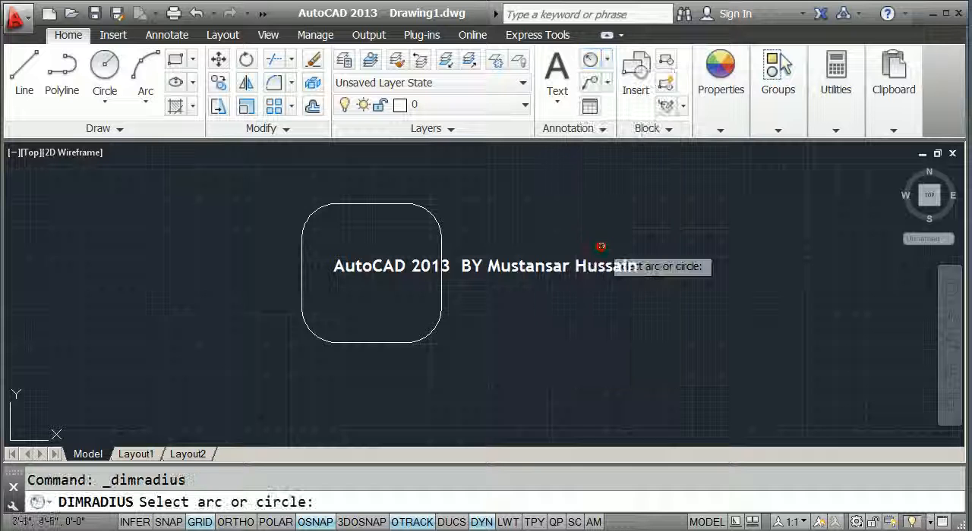
pyautogui.click(432, 221)
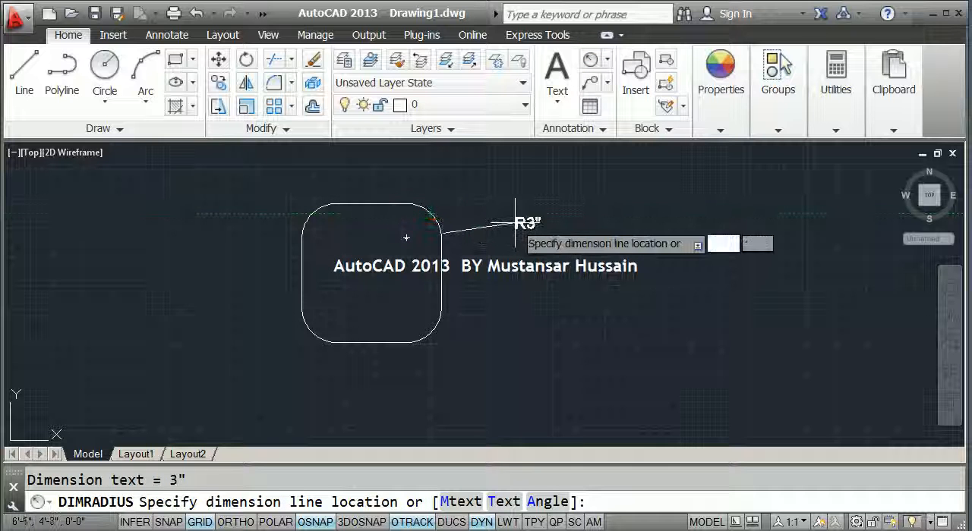
pyautogui.click(494, 190)
pyautogui.press('Return')
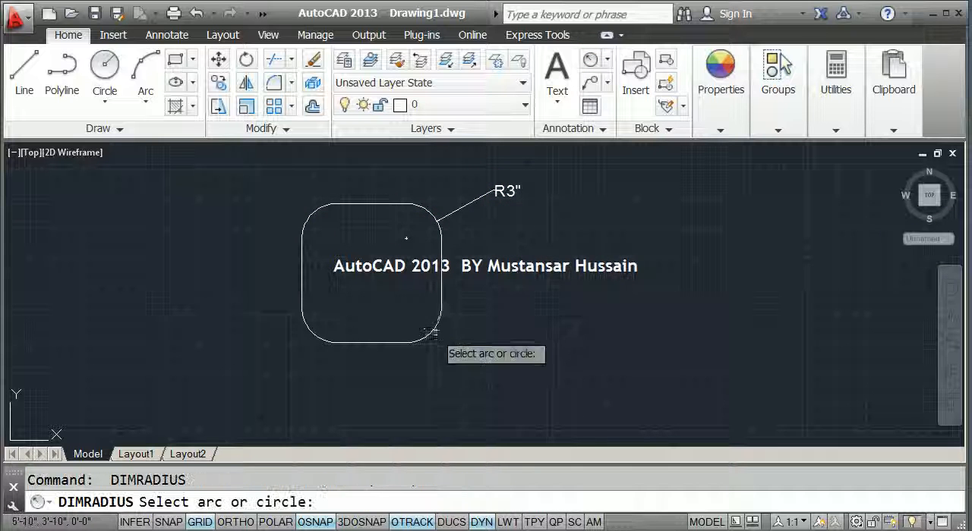
pyautogui.click(434, 332)
pyautogui.click(485, 355)
# Add radius dimensions to the lower-left and upper-left rounded corners, placing their text outside the square
pyautogui.press('Return')
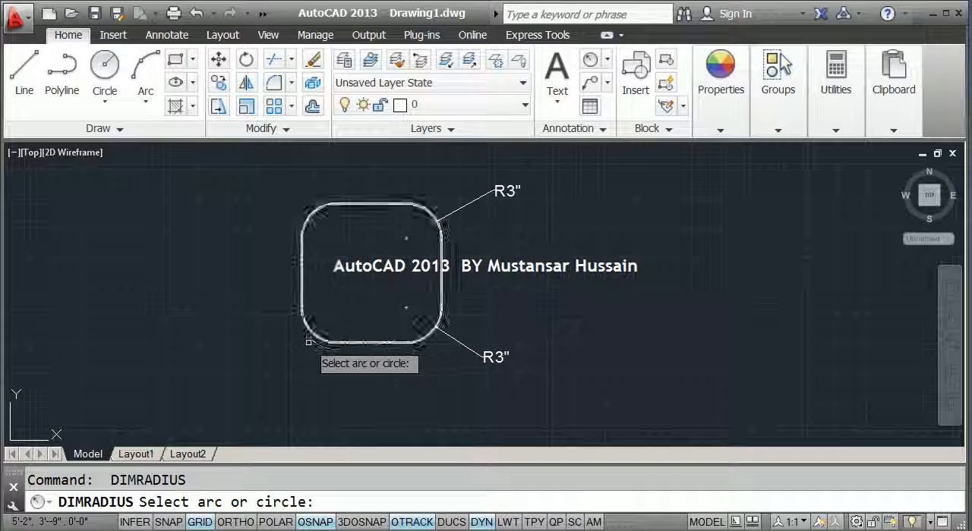
pyautogui.click(309, 332)
pyautogui.click(277, 343)
pyautogui.press('Return')
pyautogui.click(312, 214)
pyautogui.scroll(2, 358, 272)
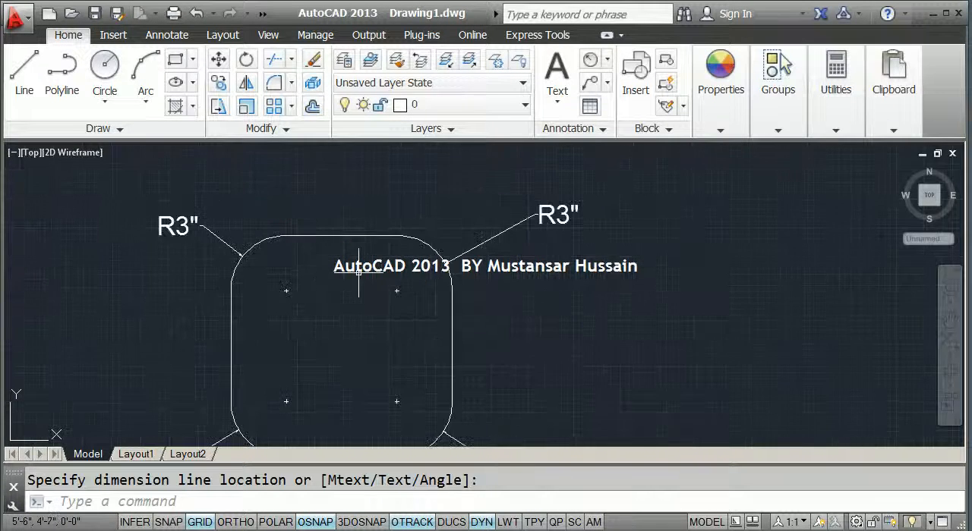
pyautogui.moveTo(358, 272); pyautogui.dragTo(372, 217, button='middle')
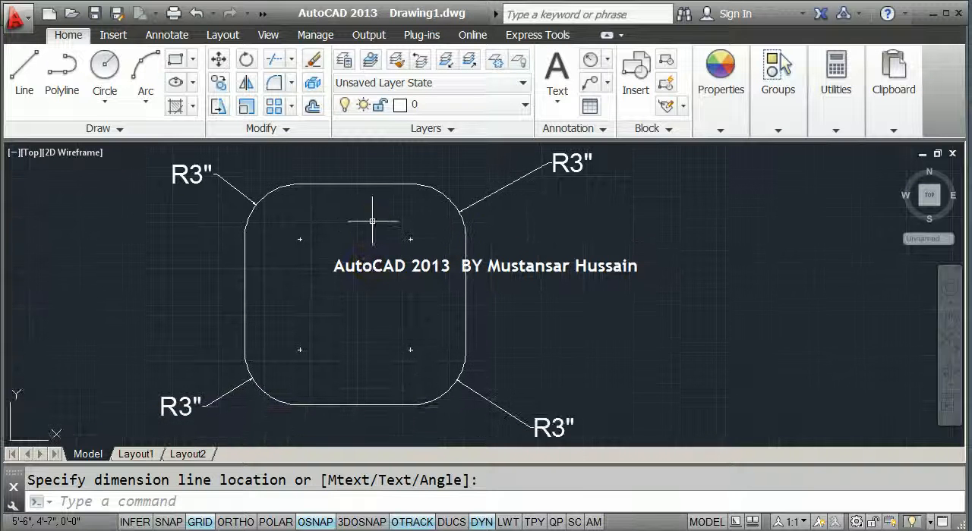
# Erase the rounded square together with its four radius dimensions
pyautogui.click(367, 184)
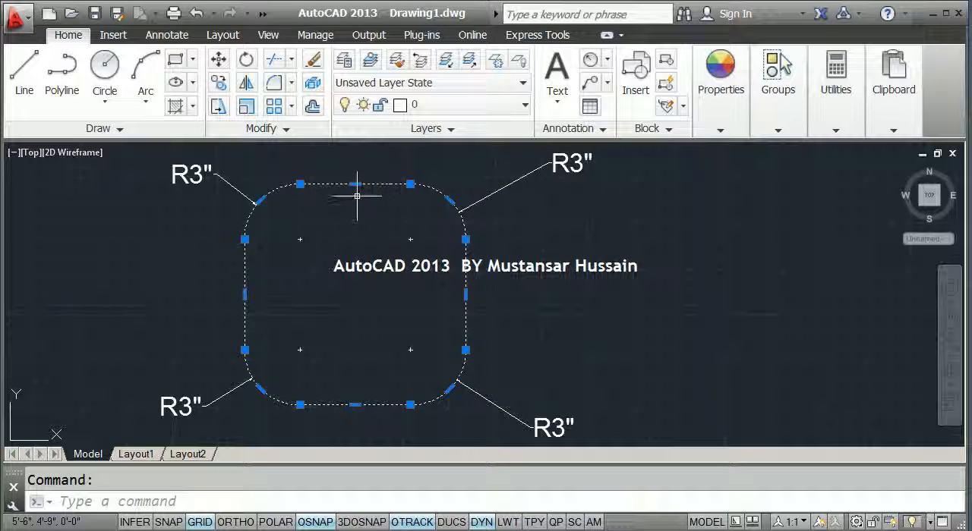
pyautogui.scroll(-2, 357, 196)
pyautogui.click(516, 387)
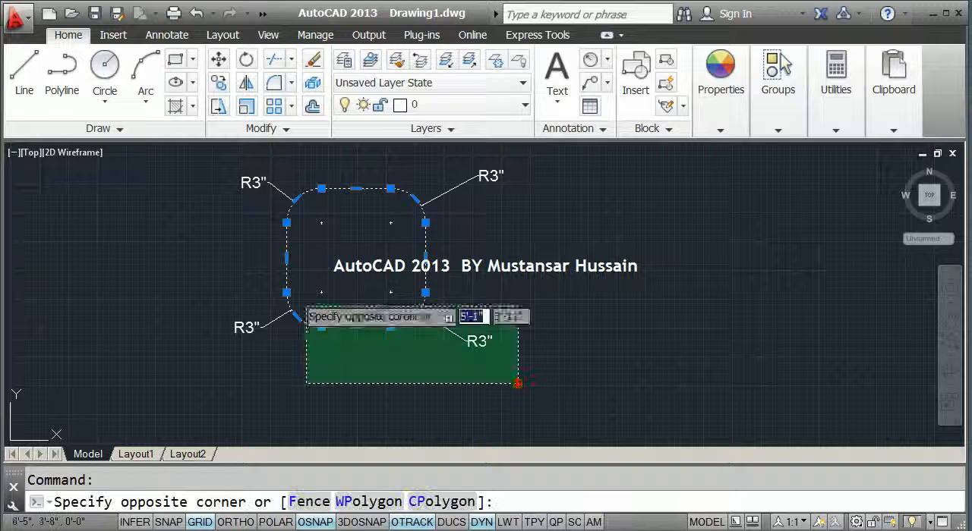
pyautogui.click(215, 166)
pyautogui.press('Delete')
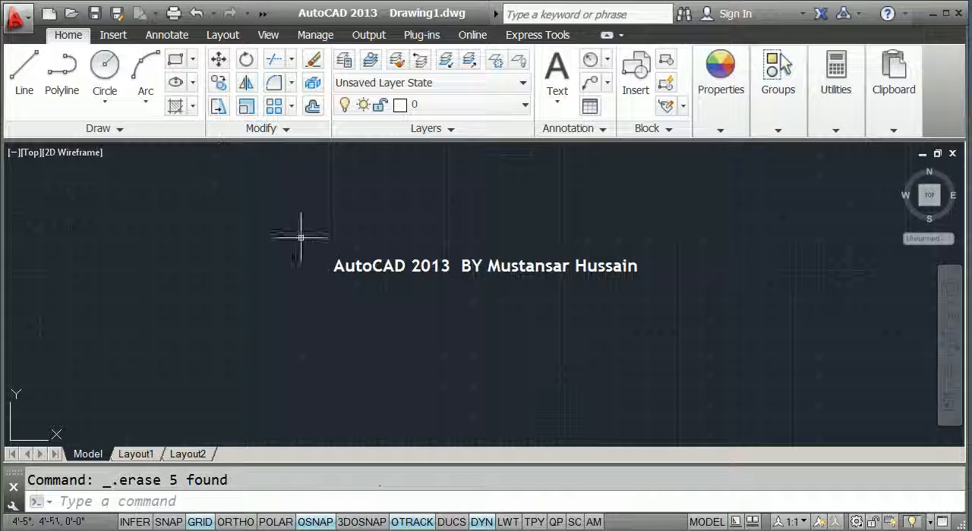
pyautogui.click(255, 501)
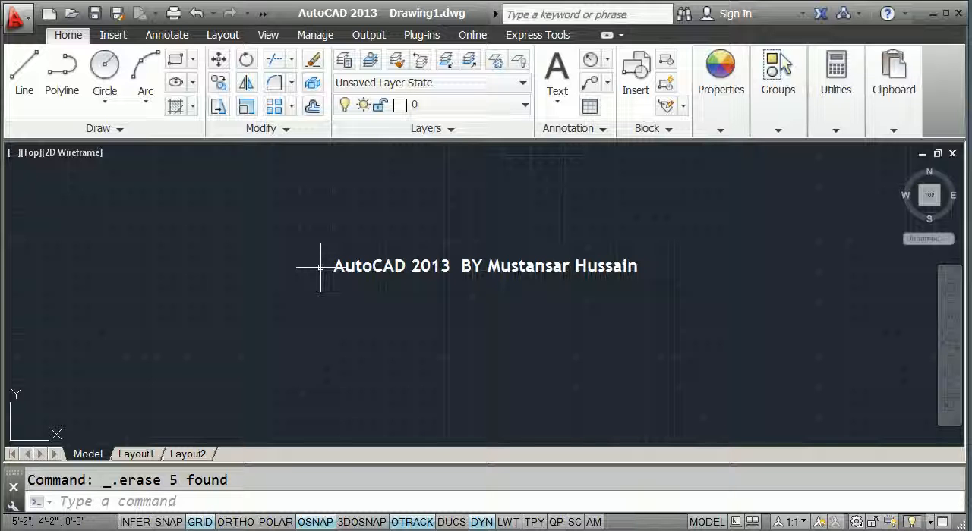
pyautogui.write('l')
pyautogui.press('Return')
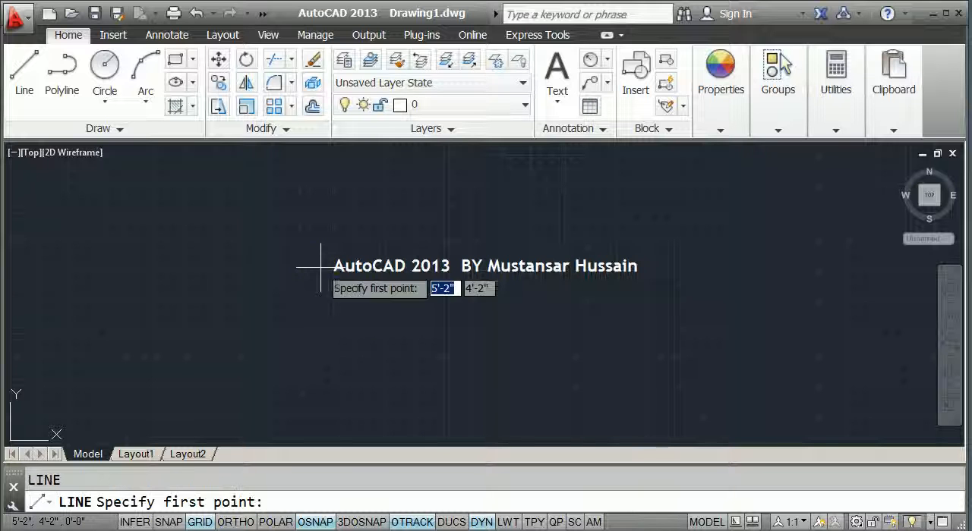
pyautogui.click(221, 313)
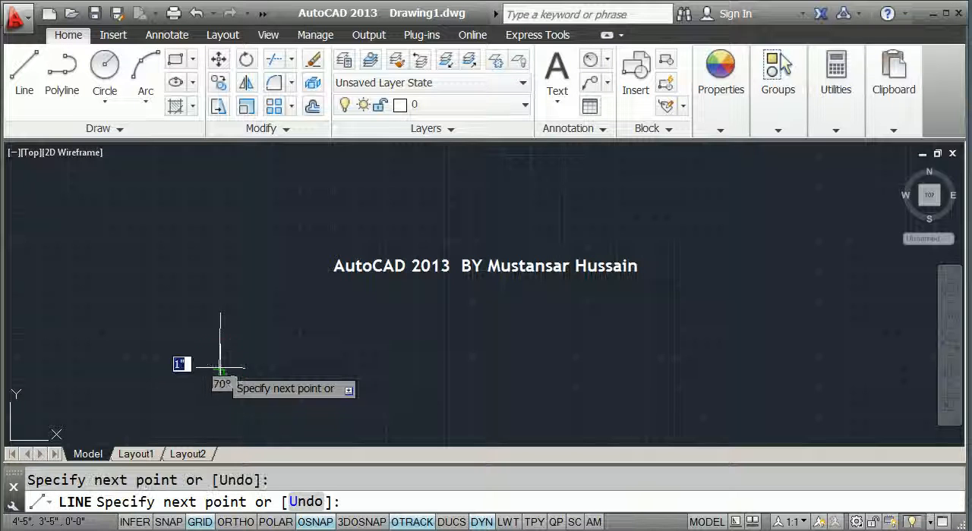
pyautogui.press('Escape')
pyautogui.click(233, 376)
pyautogui.click(178, 295)
pyautogui.press('Delete')
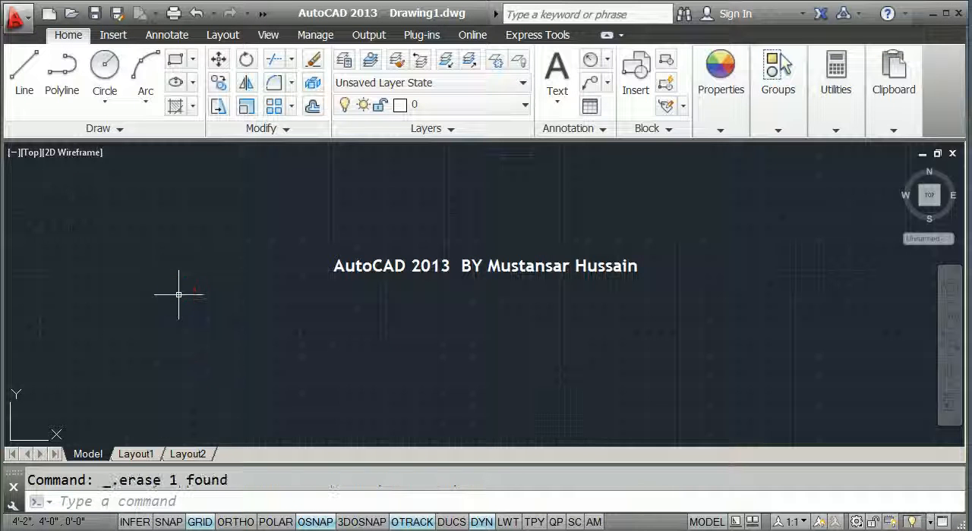
# Turn Ortho mode on and draw a vertical line about 9 inches long
pyautogui.write('l')
pyautogui.press('Return')
pyautogui.press('F8')
pyautogui.click(218, 375)
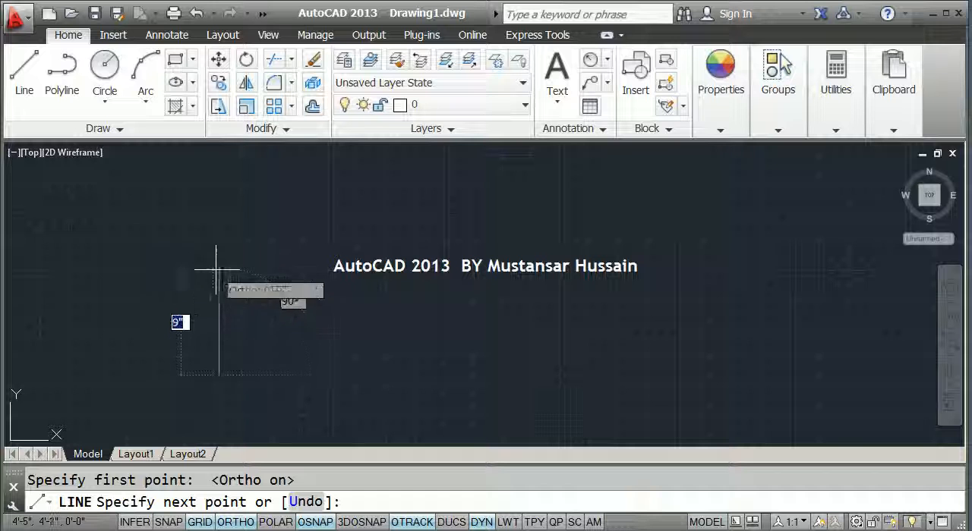
pyautogui.click(218, 271)
pyautogui.press('Escape')
# Draw a separate horizontal line above and to the right of the vertical line, leaving a gap at the corner
pyautogui.press('Return')
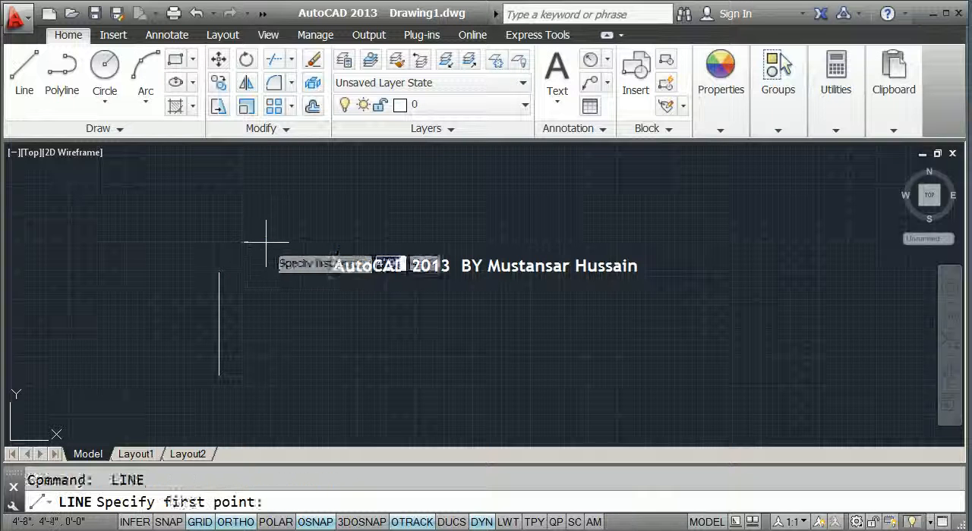
pyautogui.click(265, 242)
pyautogui.click(365, 242)
pyautogui.press('Escape')
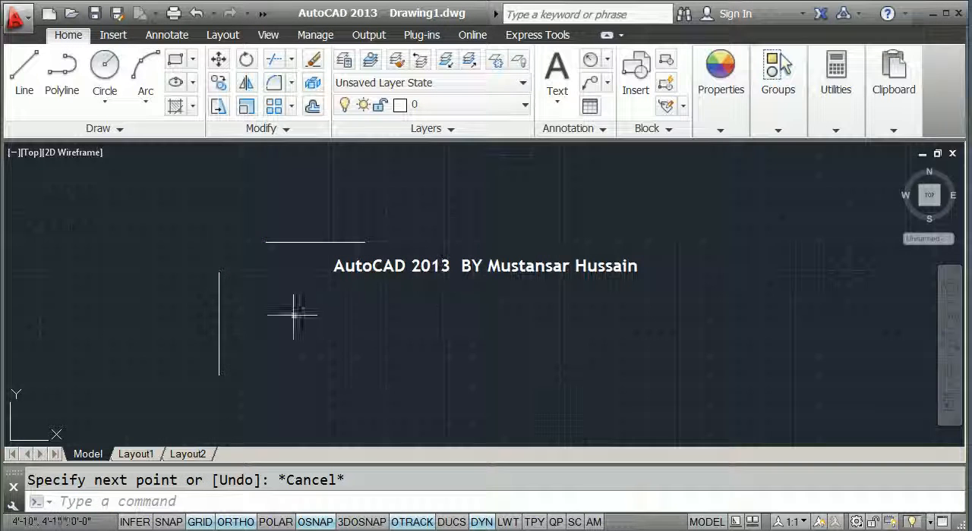
# Copy the vertical and horizontal line pair three times to the right, giving a row of four open corners
pyautogui.scroll(-2, 275, 293)
pyautogui.moveTo(276, 293); pyautogui.dragTo(246, 298, button='middle')
pyautogui.write('co')
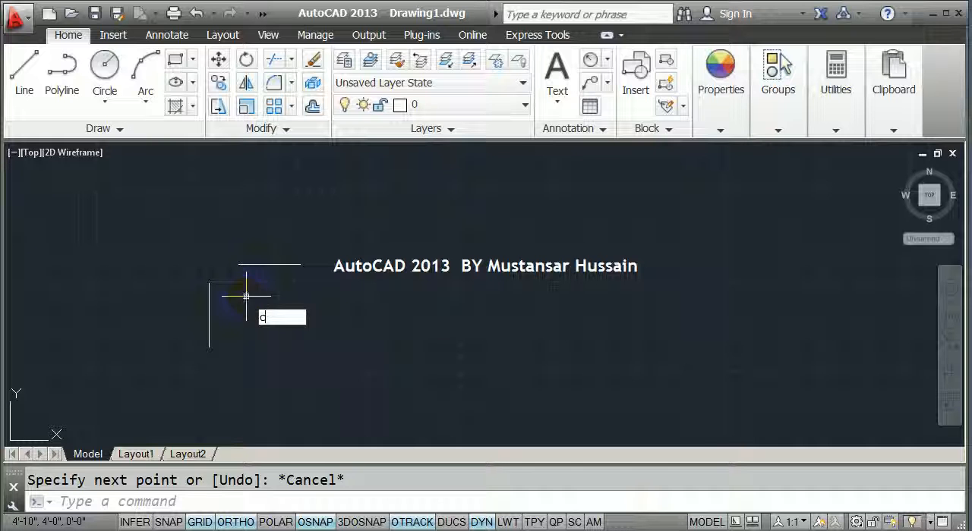
pyautogui.press('Return')
pyautogui.click(256, 316)
pyautogui.click(191, 243)
pyautogui.press('Return')
pyautogui.click(263, 334)
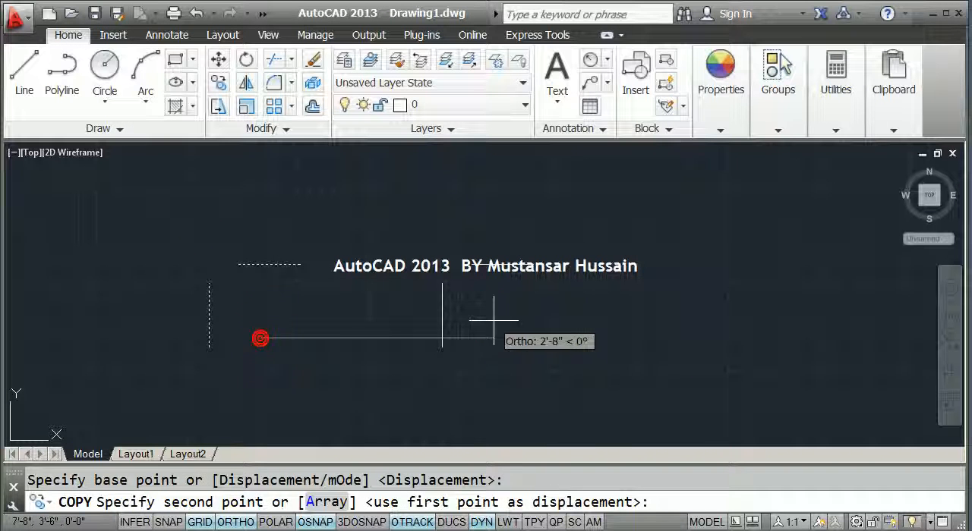
pyautogui.click(495, 322)
pyautogui.click(705, 328)
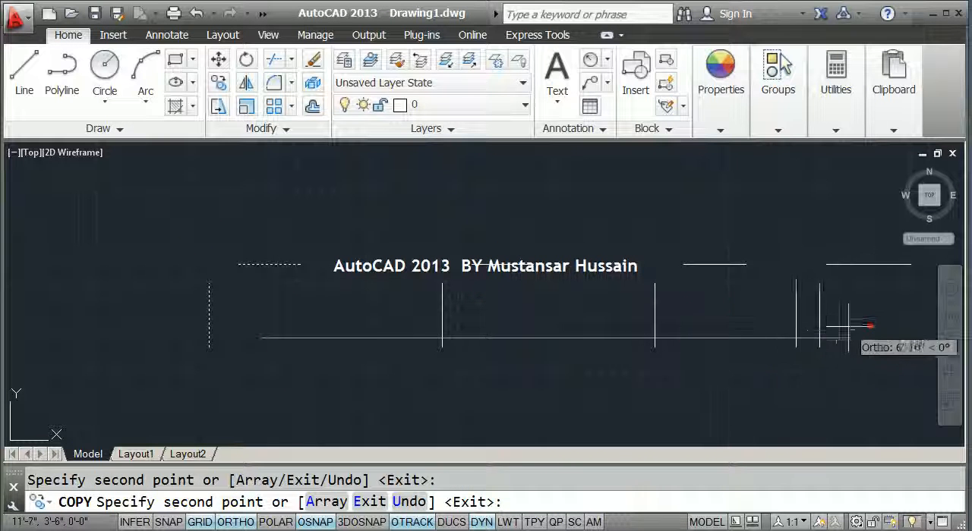
pyautogui.press('Escape')
pyautogui.moveTo(830, 330); pyautogui.dragTo(703, 328, button='middle')
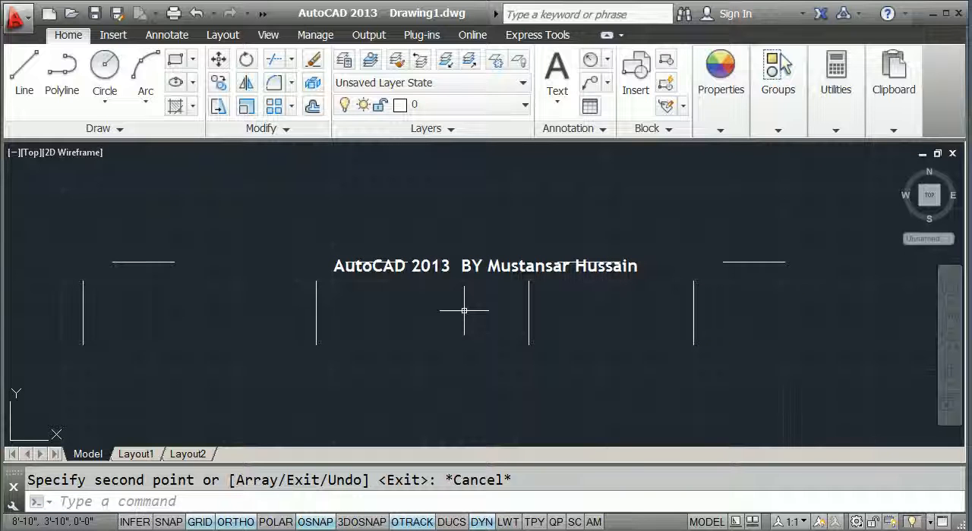
# Start the Fillet command with the Multiple option and fillet the horizontal and vertical lines of the leftmost pair
pyautogui.click(215, 503)
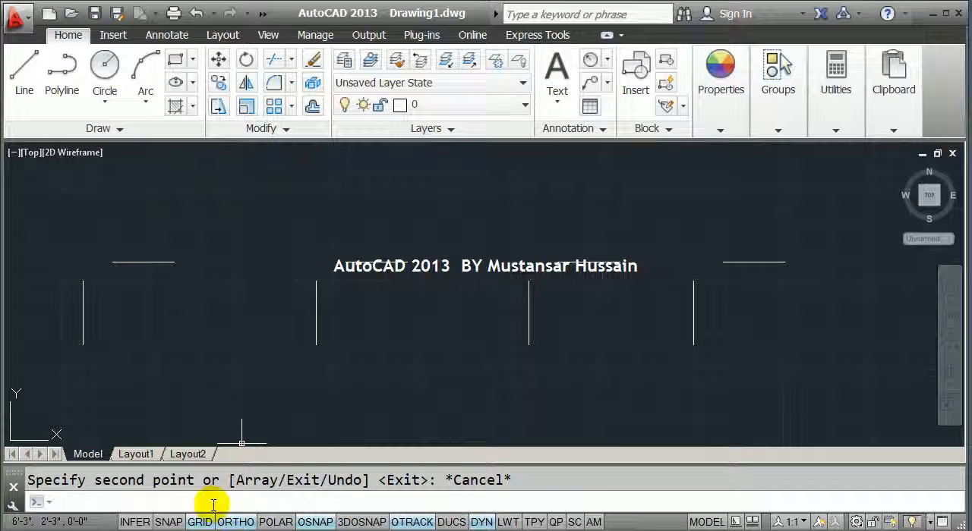
pyautogui.write('f')
pyautogui.press('Return')
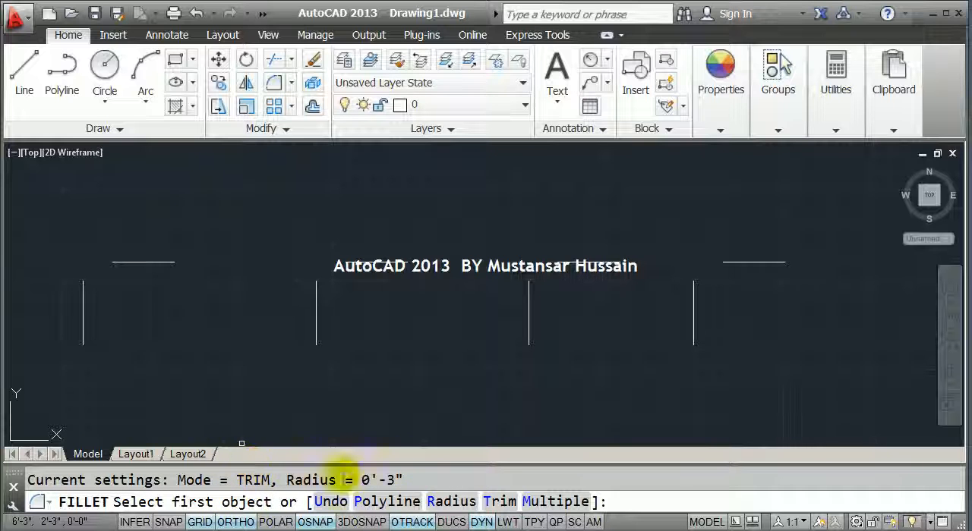
pyautogui.moveTo(405, 480); pyautogui.dragTo(390, 480)
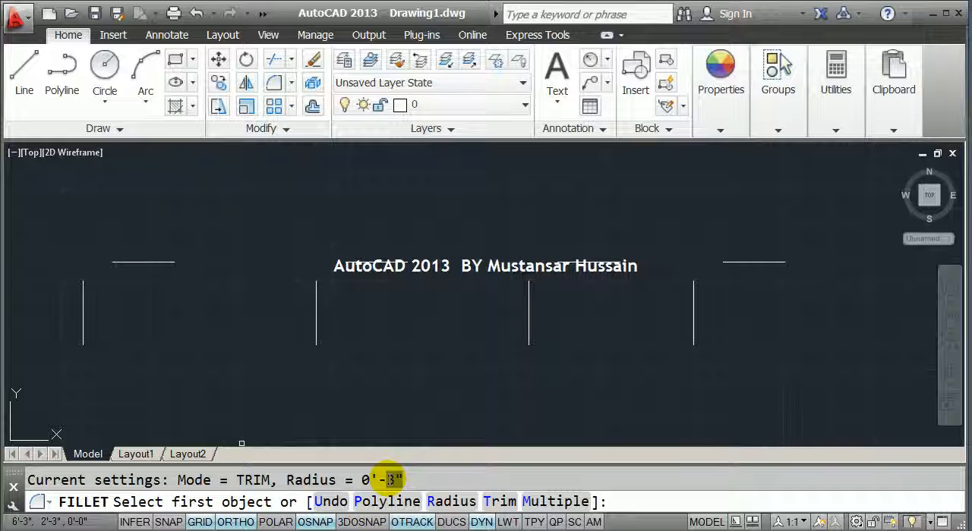
pyautogui.click(561, 502)
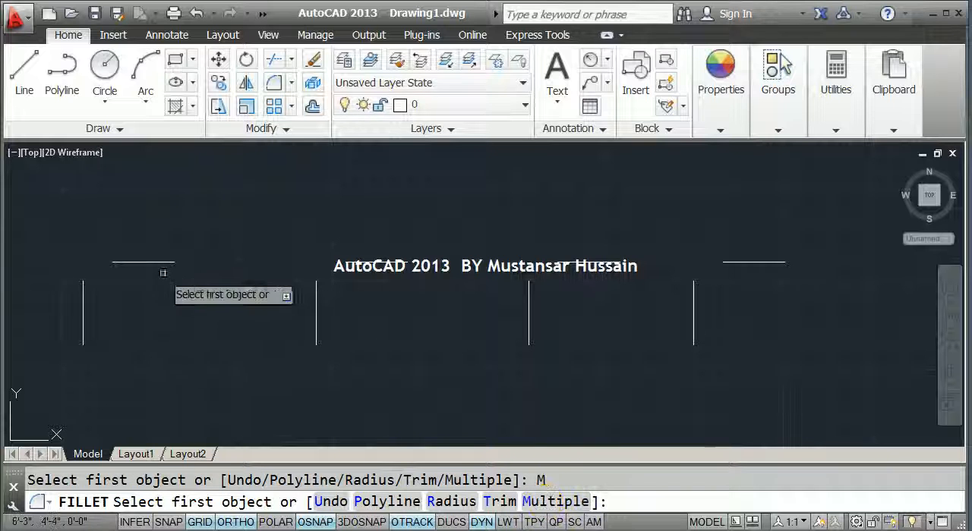
pyautogui.click(142, 262)
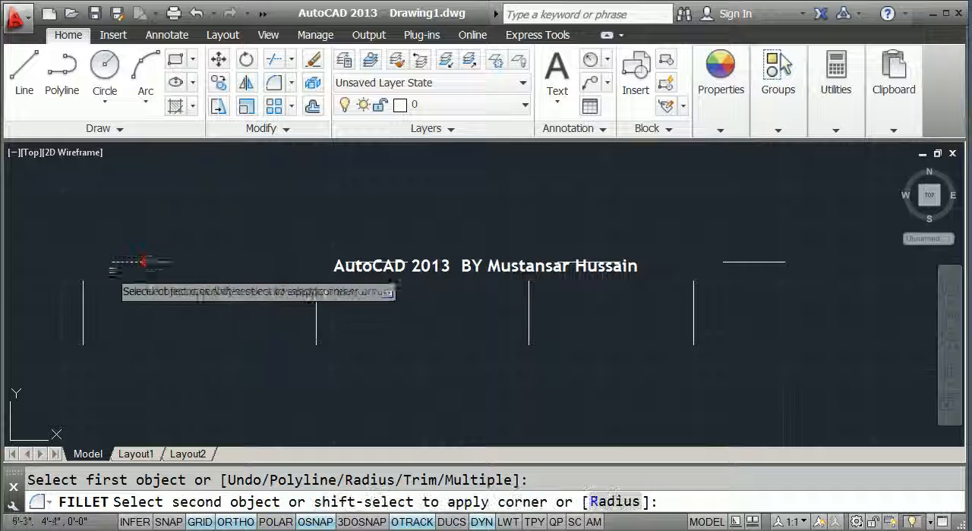
pyautogui.click(84, 287)
# Fillet the corners of the remaining three line pairs within the same Fillet command
pyautogui.click(334, 263)
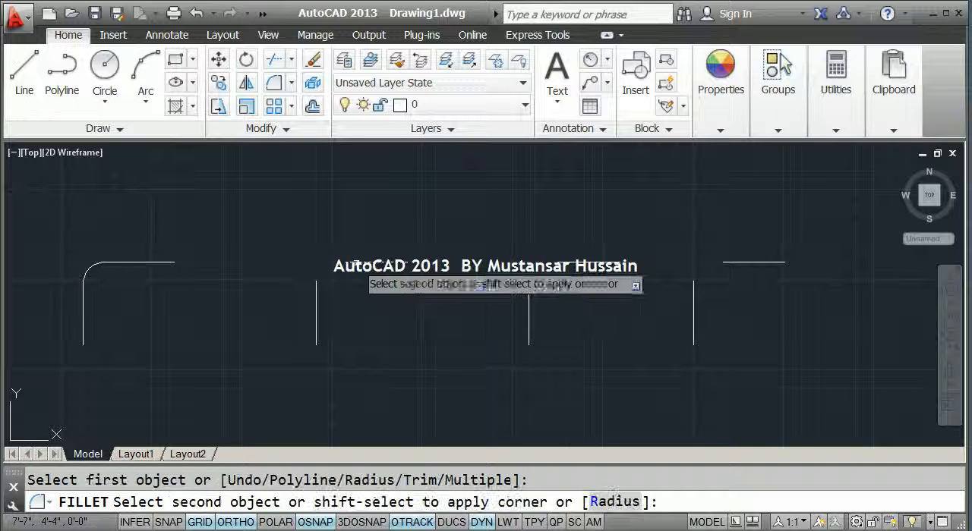
pyautogui.click(315, 281)
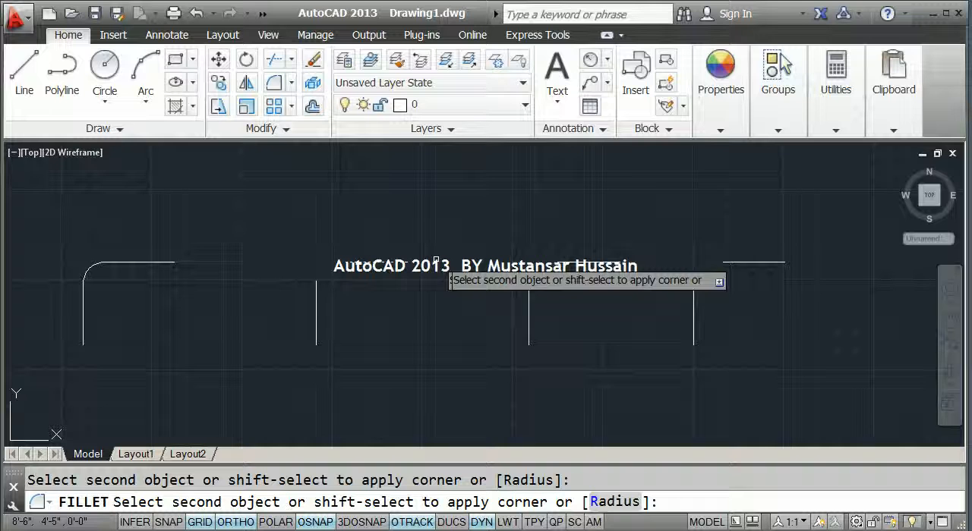
pyautogui.click(317, 287)
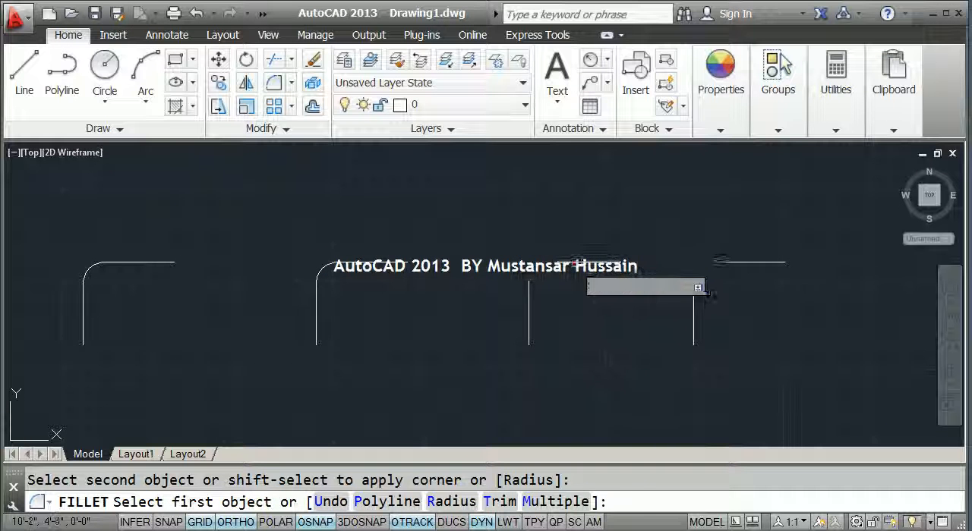
pyautogui.click(568, 264)
pyautogui.click(528, 287)
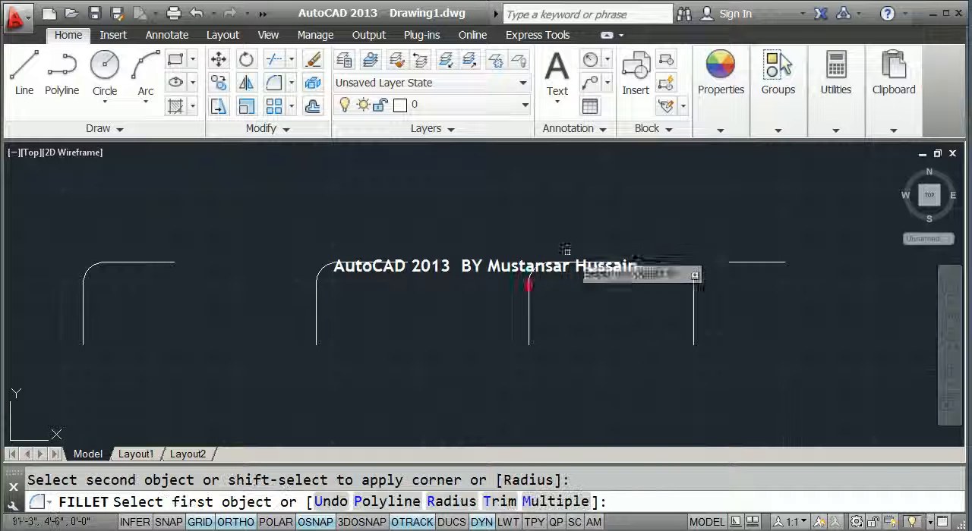
pyautogui.click(723, 262)
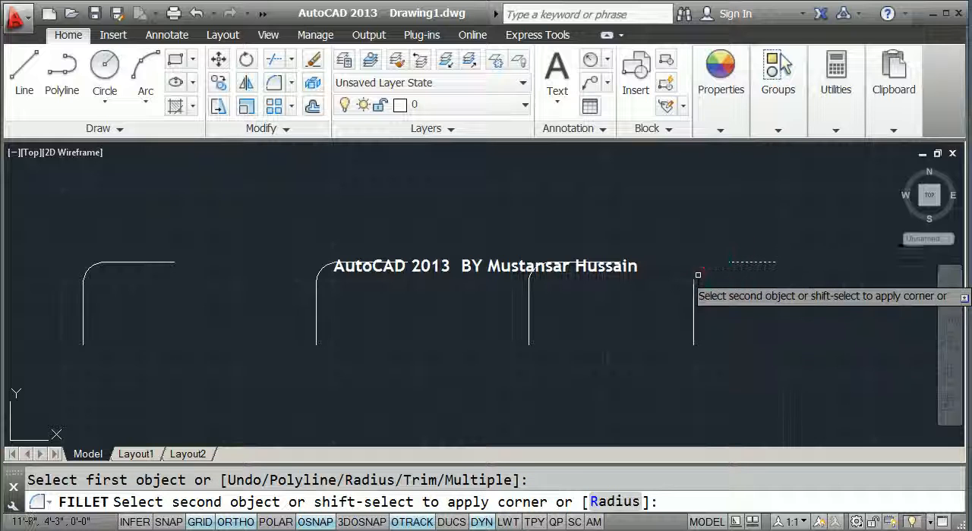
pyautogui.click(693, 283)
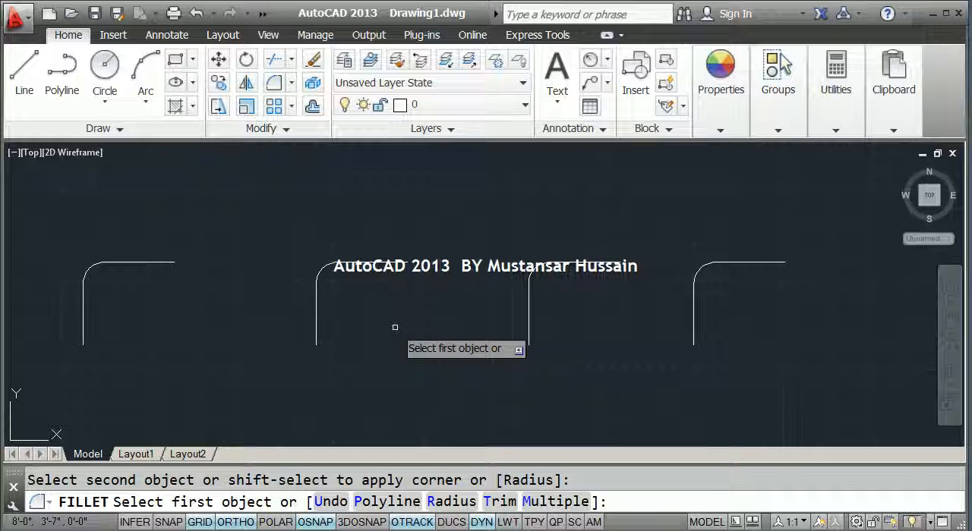